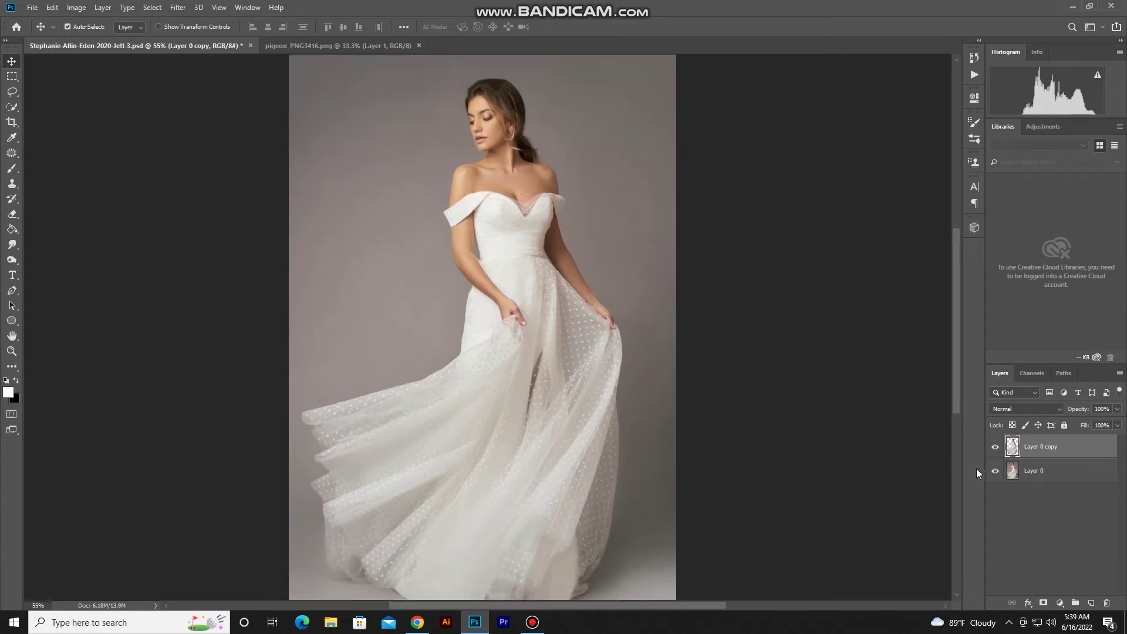
Hide Layer 0, widen the canvas far left of the bride, and nudge her slightly left.
{"action": "left_click", "coordinate": [996, 472]}
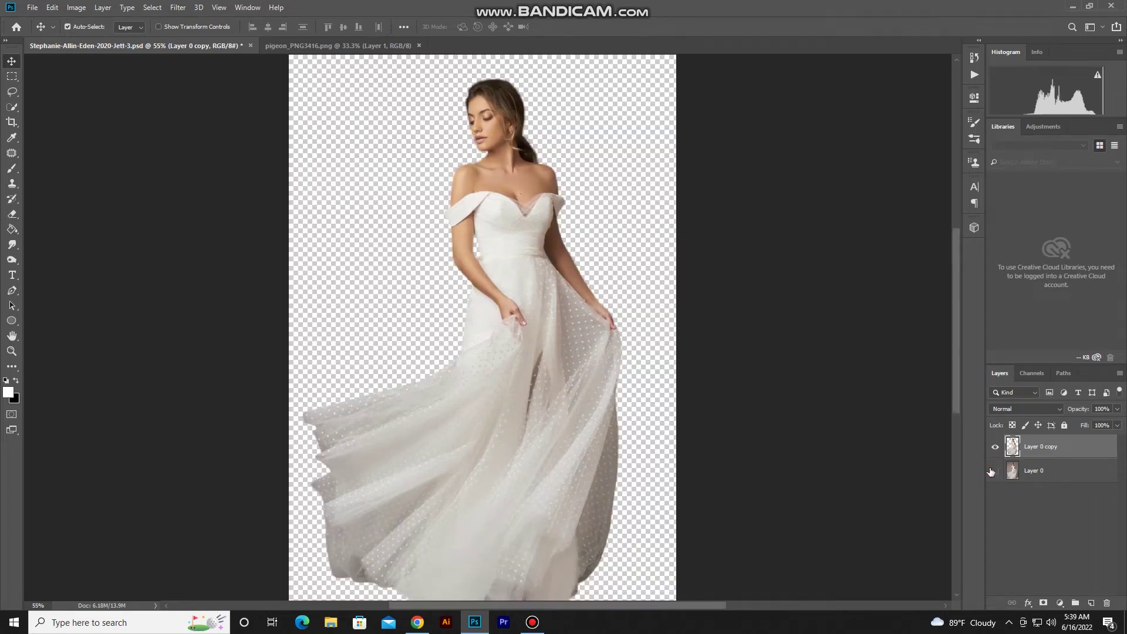
{"action": "scroll", "coordinate": [478, 223], "scroll_direction": "down", "scroll_amount": 2, "text": "alt"}
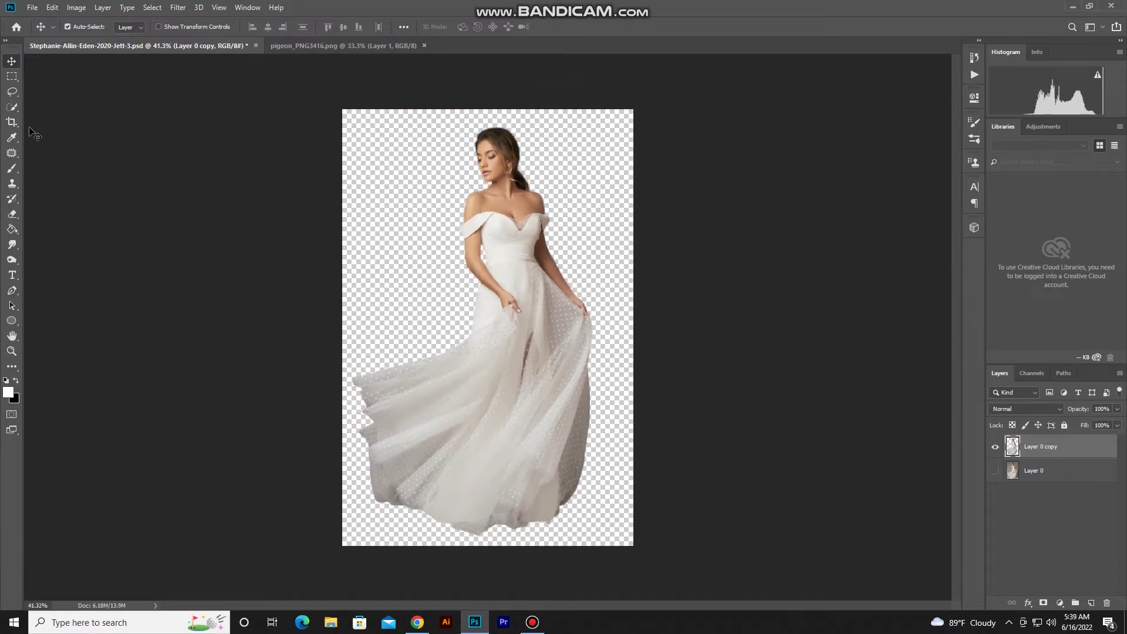
{"action": "left_click", "coordinate": [12, 121]}
{"action": "left_click_drag", "start_coordinate": [345, 331], "coordinate": [219, 284]}
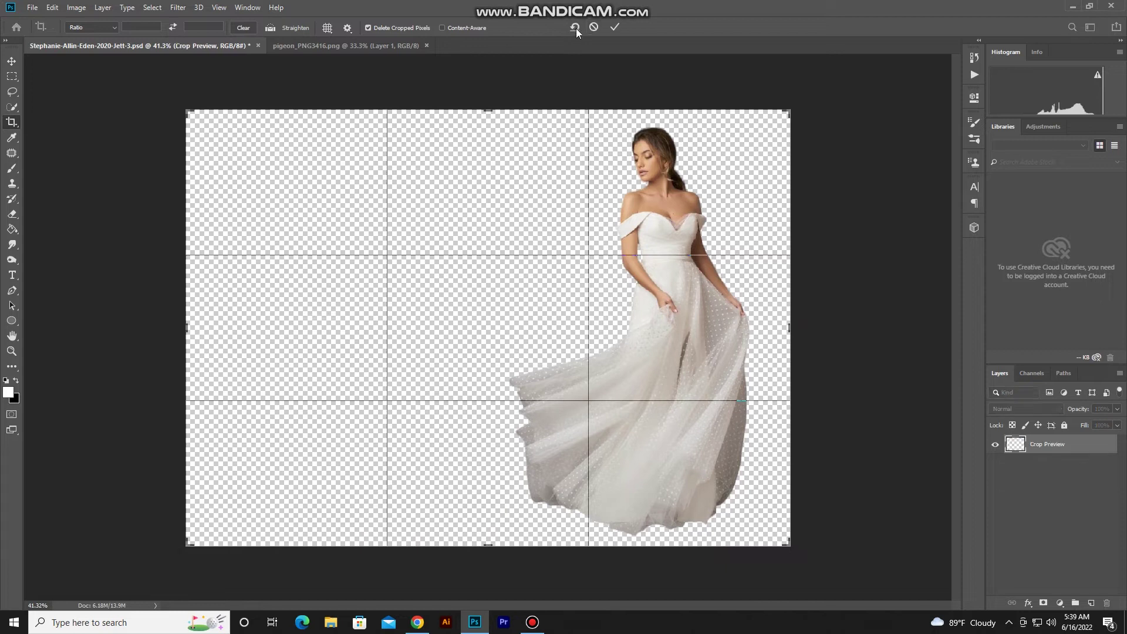
{"action": "left_click", "coordinate": [615, 28]}
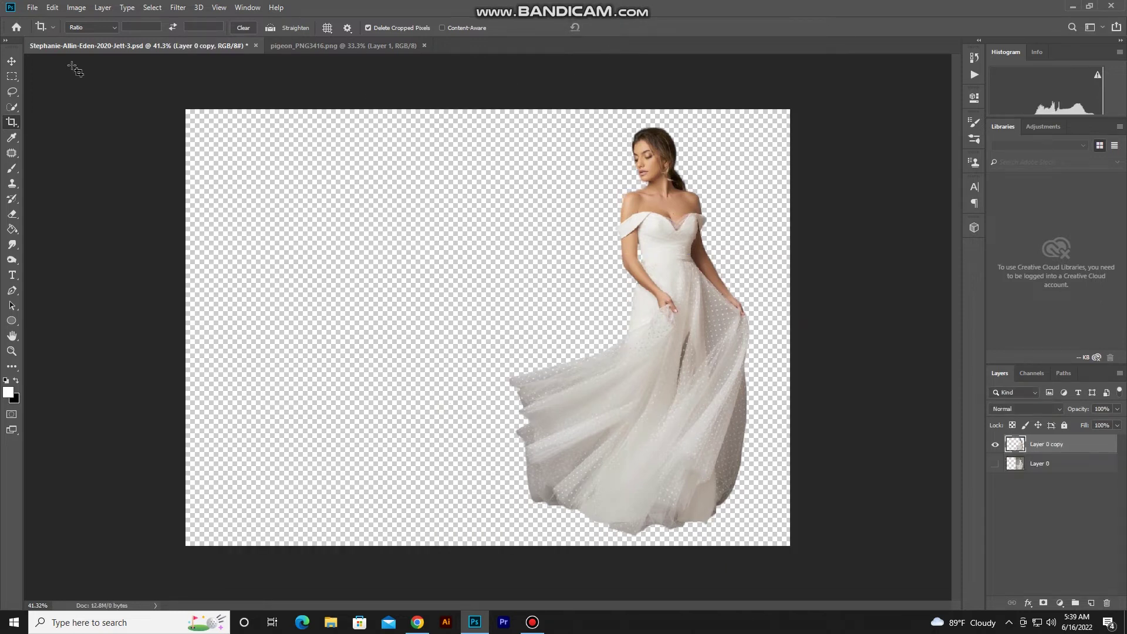
{"action": "left_click", "coordinate": [13, 62]}
{"action": "left_click_drag", "start_coordinate": [654, 258], "coordinate": [611, 259]}
Apply Levels, pulling the RGB and Blue white sliders left to brighten and cool the dress.
{"action": "left_click", "coordinate": [77, 7]}
{"action": "mouse_move", "coordinate": [94, 39]}
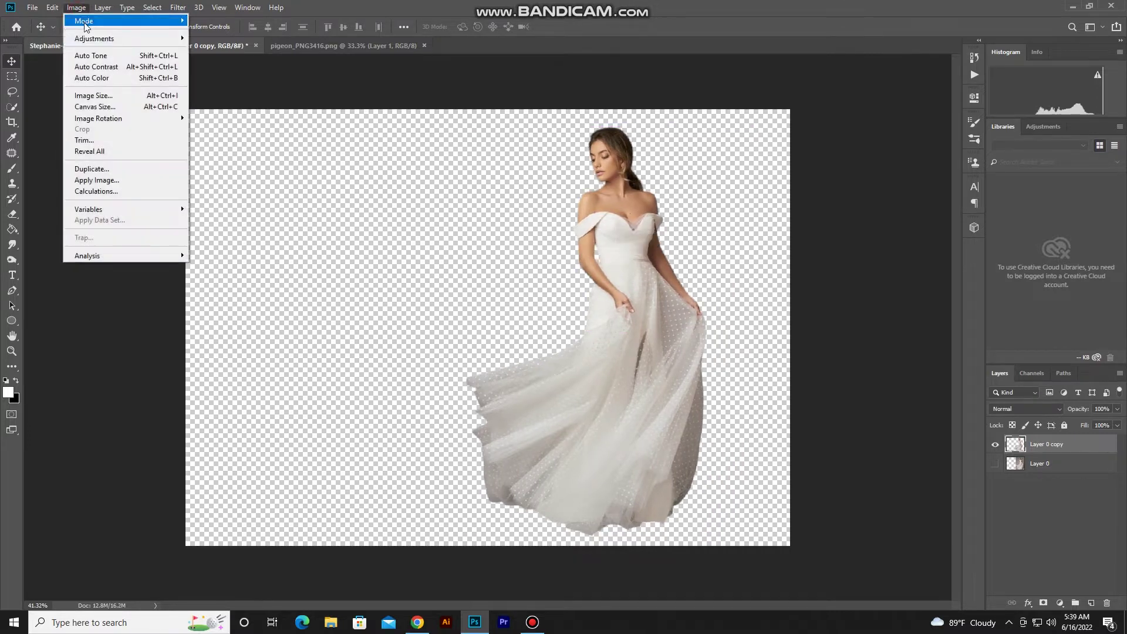
{"action": "left_click", "coordinate": [238, 53]}
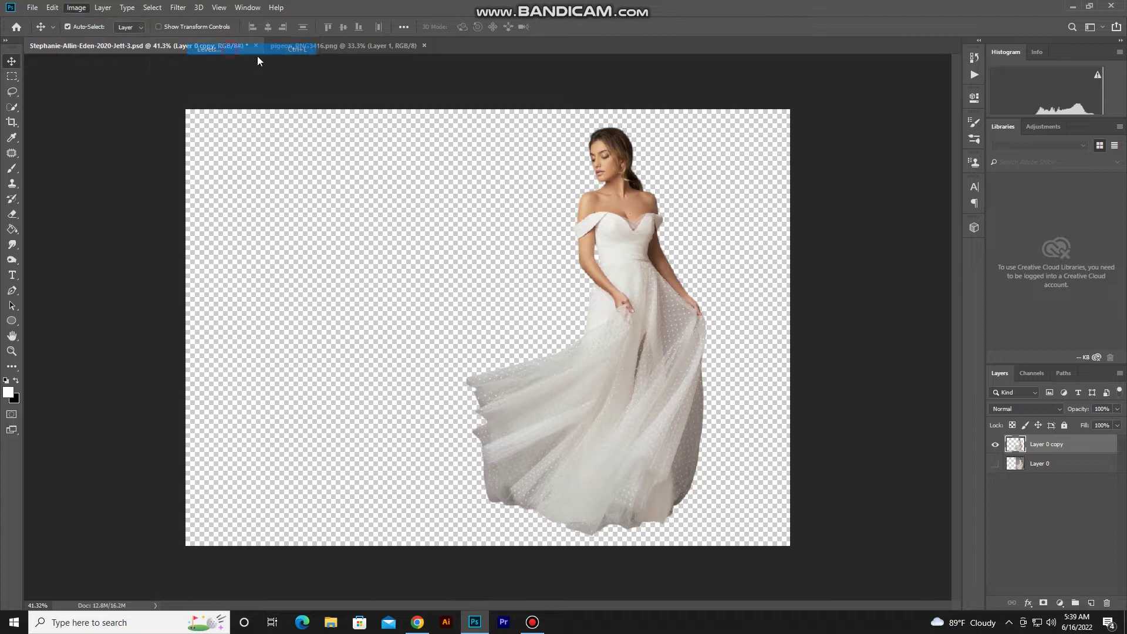
{"action": "mouse_move", "coordinate": [1035, 242]}
{"action": "left_mouse_down"}
{"action": "mouse_move", "coordinate": [1016, 242]}
{"action": "mouse_move", "coordinate": [1026, 241]}
{"action": "left_mouse_up"}
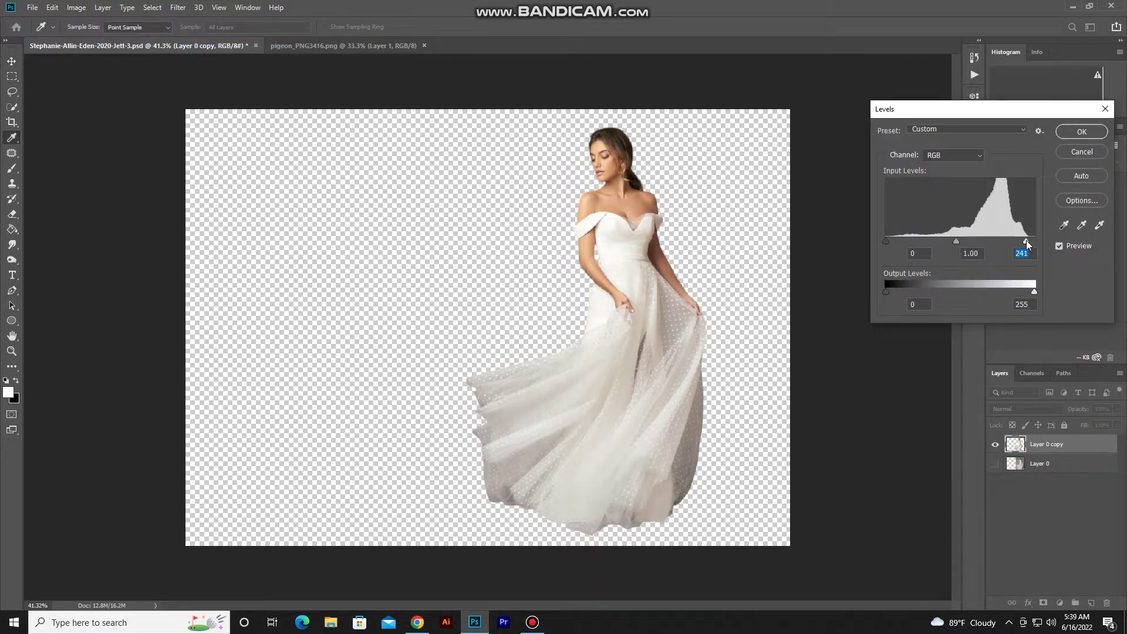
{"action": "left_click", "coordinate": [949, 158]}
{"action": "left_click", "coordinate": [931, 197]}
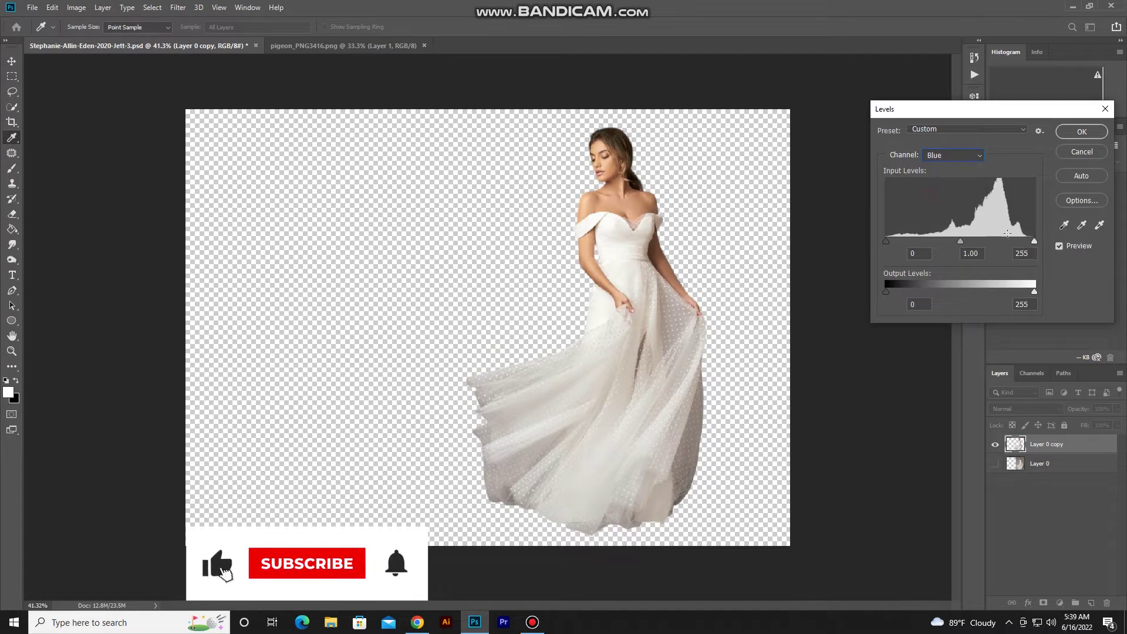
{"action": "left_click_drag", "start_coordinate": [1032, 242], "coordinate": [1011, 241]}
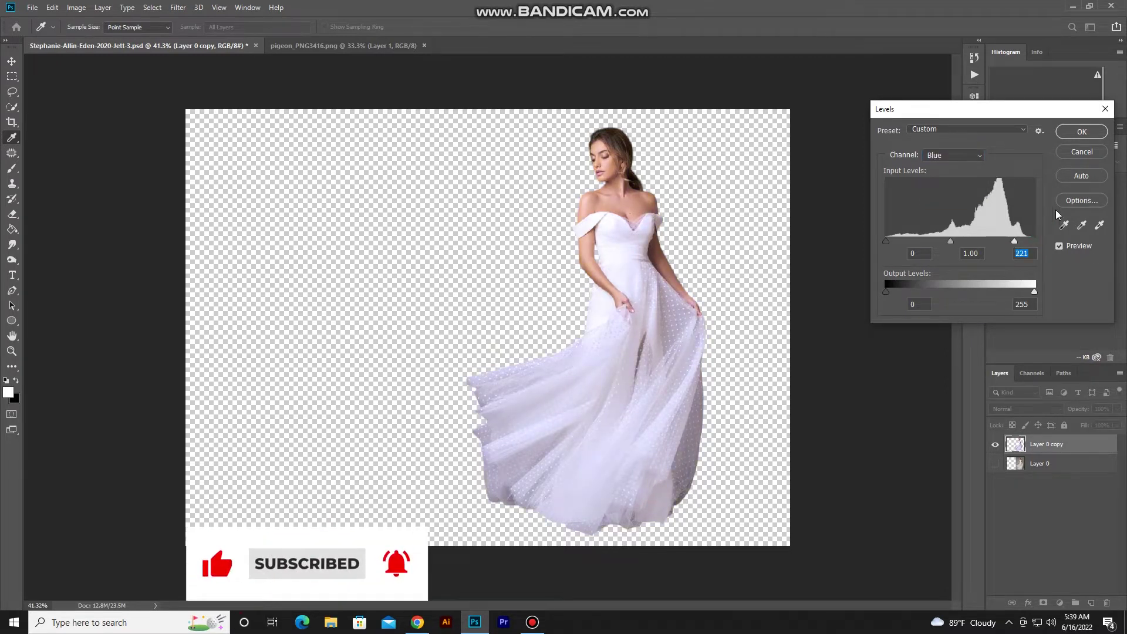
{"action": "left_click", "coordinate": [1063, 135]}
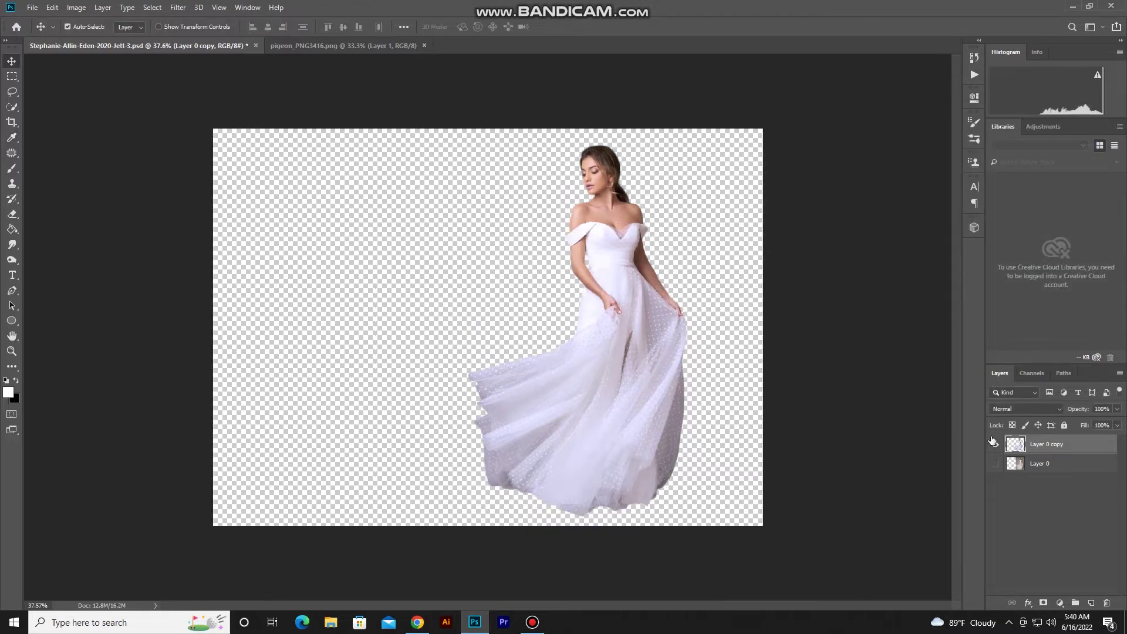
Add a Gradient fill layer above Layer 0, starting from the red-to-green preset.
{"action": "left_click", "coordinate": [1034, 463]}
{"action": "left_click", "coordinate": [1059, 603]}
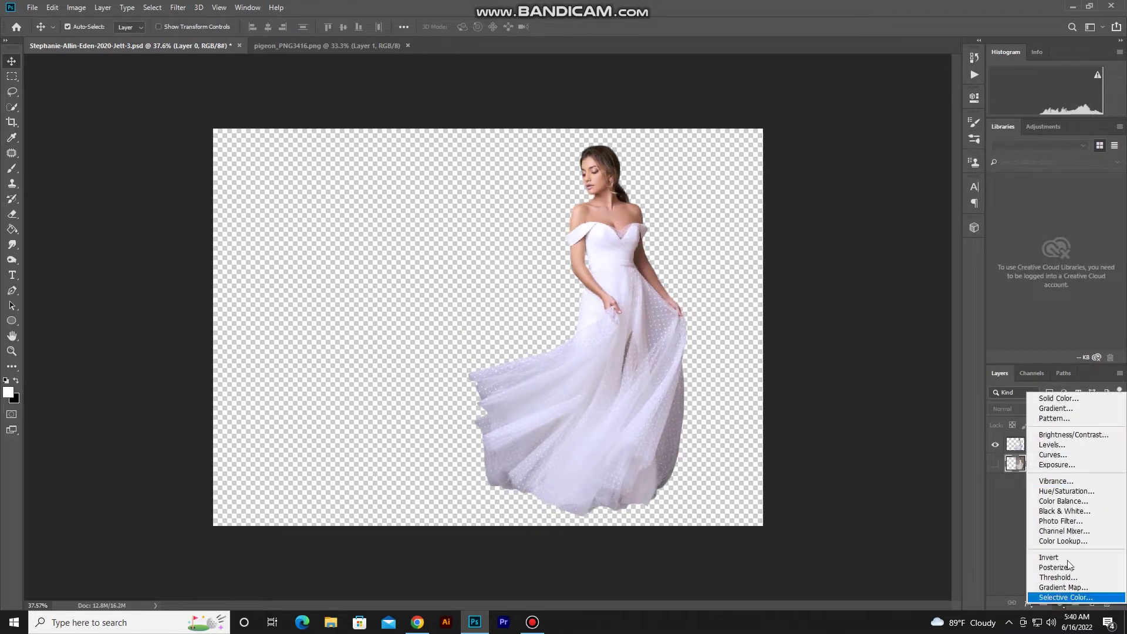
{"action": "left_click", "coordinate": [1070, 410]}
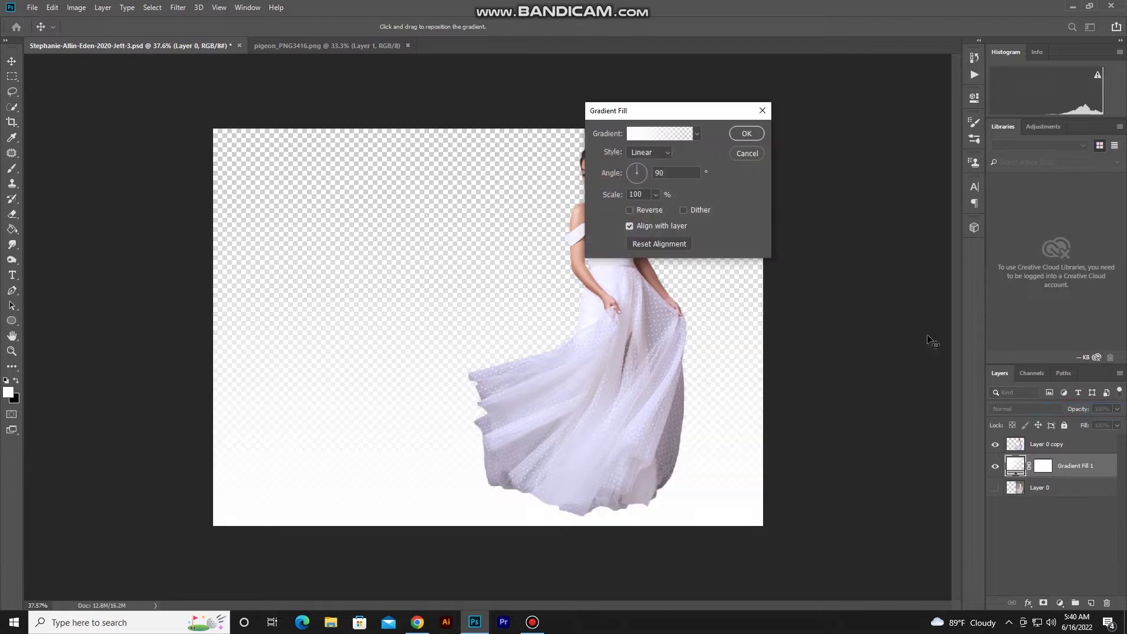
{"action": "left_click", "coordinate": [677, 136]}
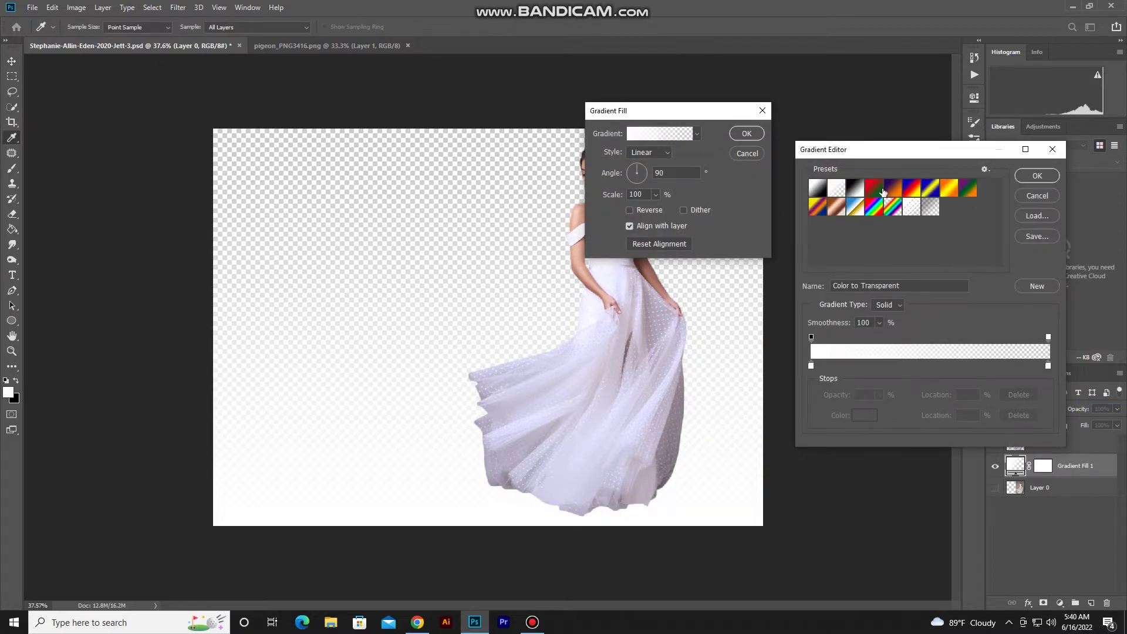
{"action": "left_click", "coordinate": [882, 191]}
Recolor both gradient stops, making them deep navy and near-black navy.
{"action": "left_click", "coordinate": [812, 366]}
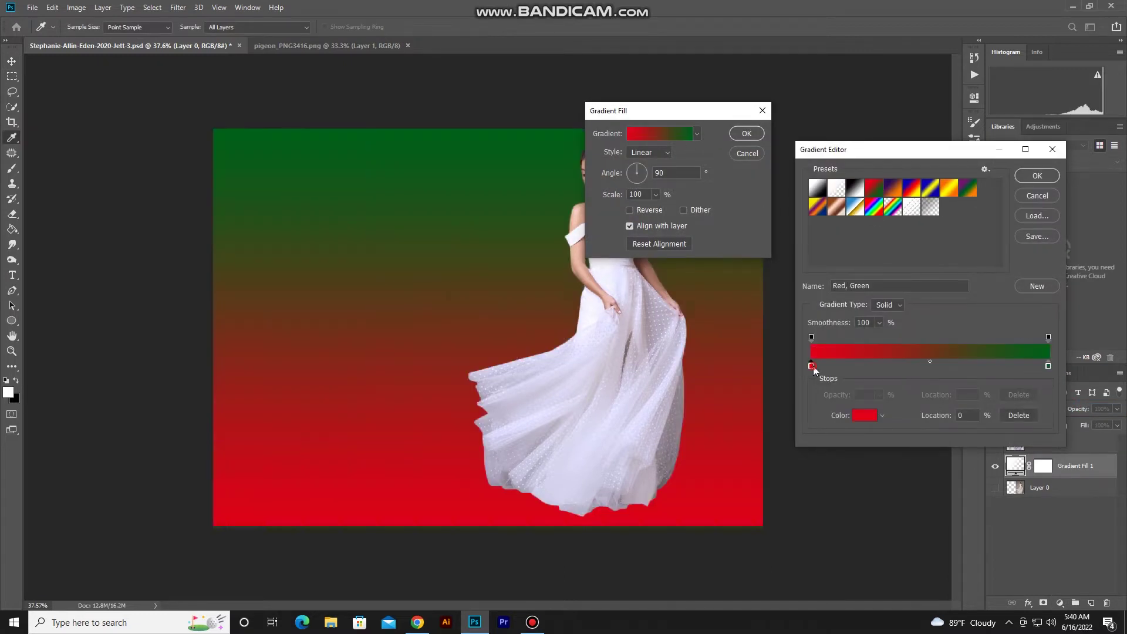
{"action": "left_click", "coordinate": [871, 418]}
{"action": "left_click", "coordinate": [957, 406]}
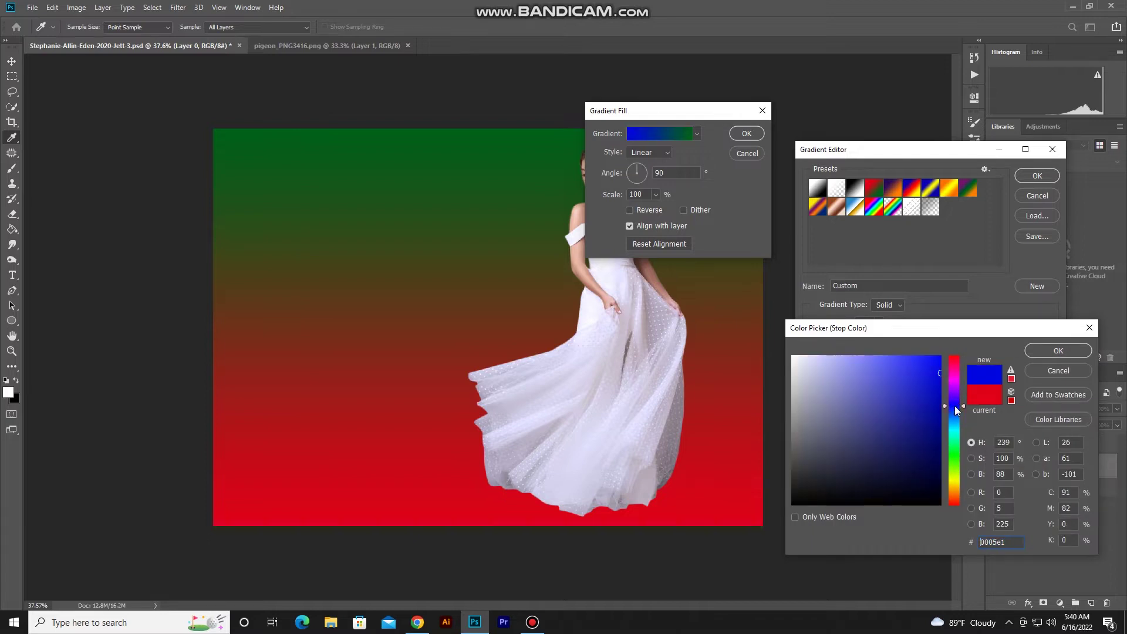
{"action": "left_click_drag", "start_coordinate": [928, 459], "coordinate": [956, 469]}
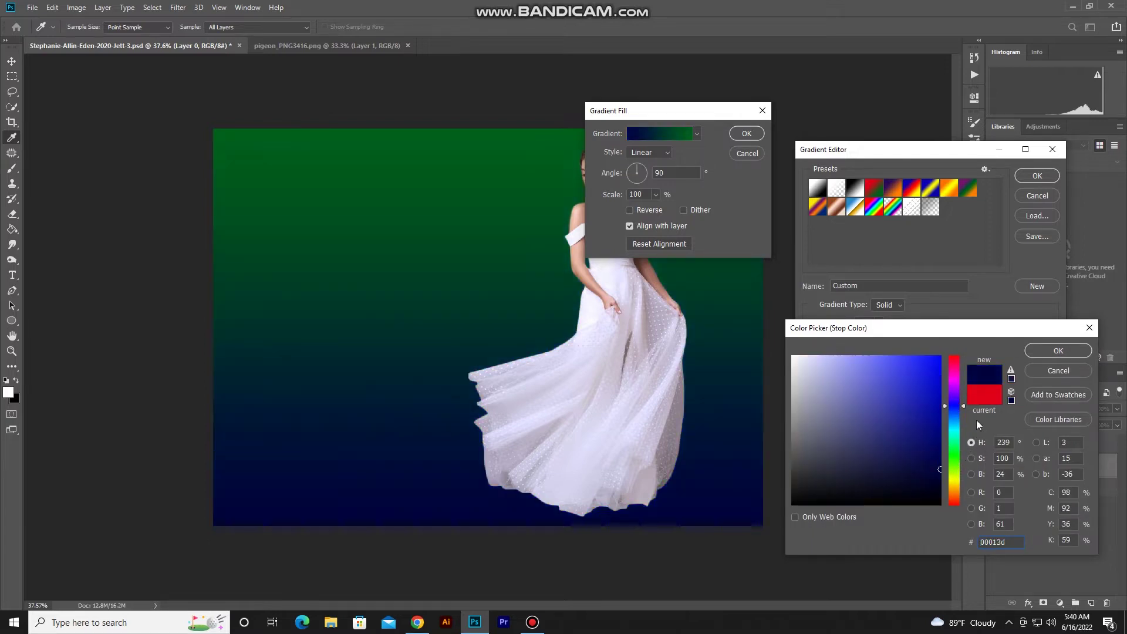
{"action": "left_click", "coordinate": [1036, 354]}
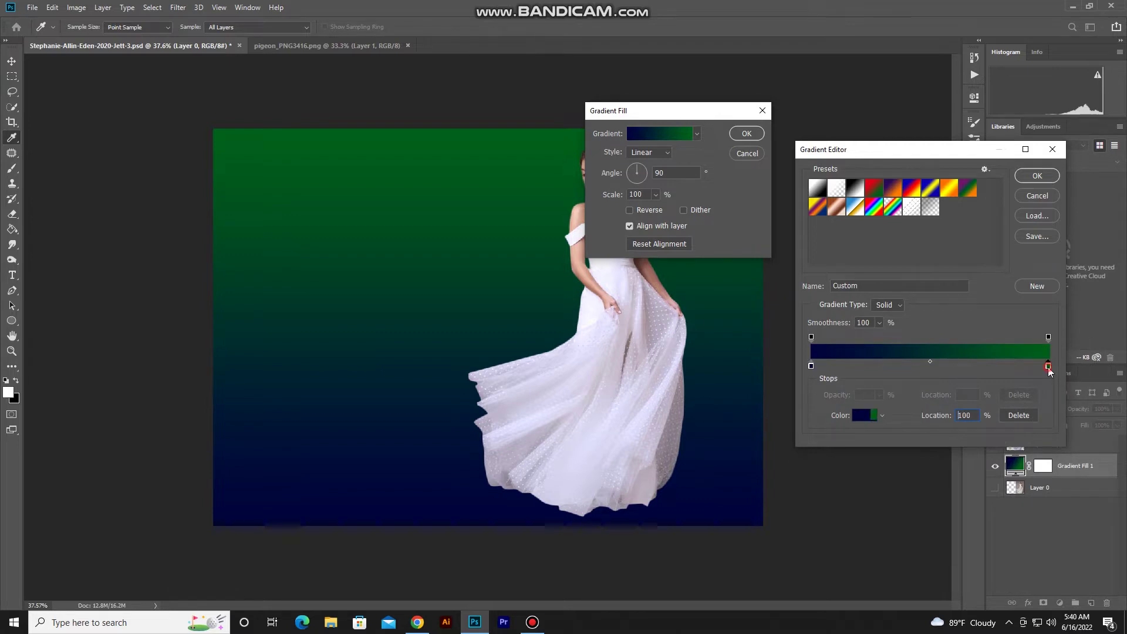
{"action": "left_click", "coordinate": [862, 416]}
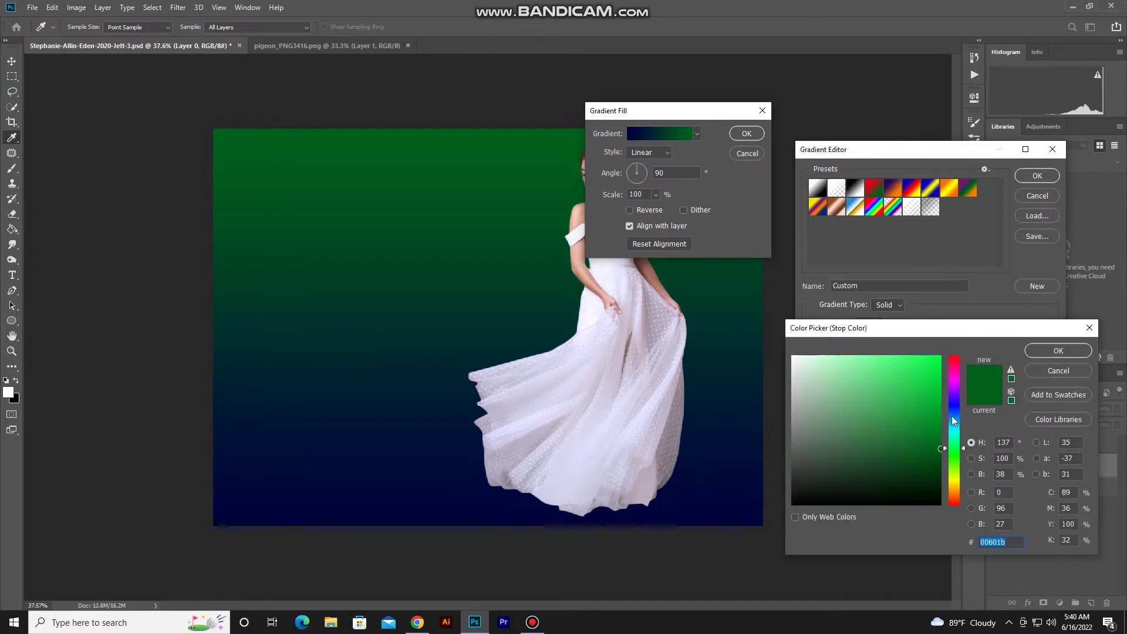
{"action": "left_click", "coordinate": [955, 408]}
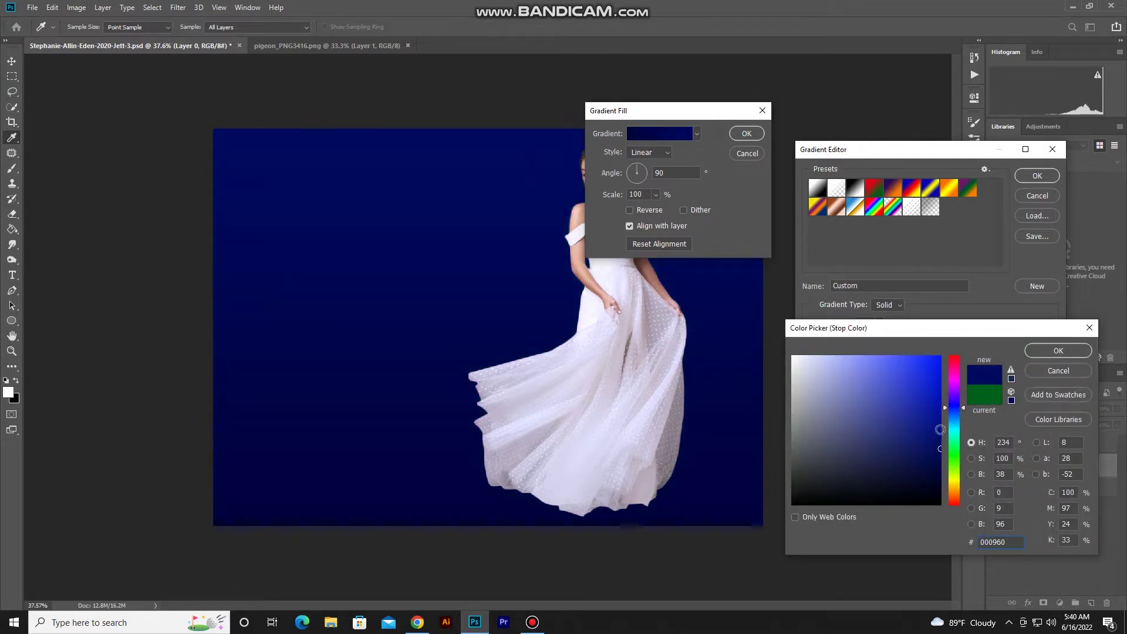
{"action": "left_click_drag", "start_coordinate": [938, 477], "coordinate": [950, 483]}
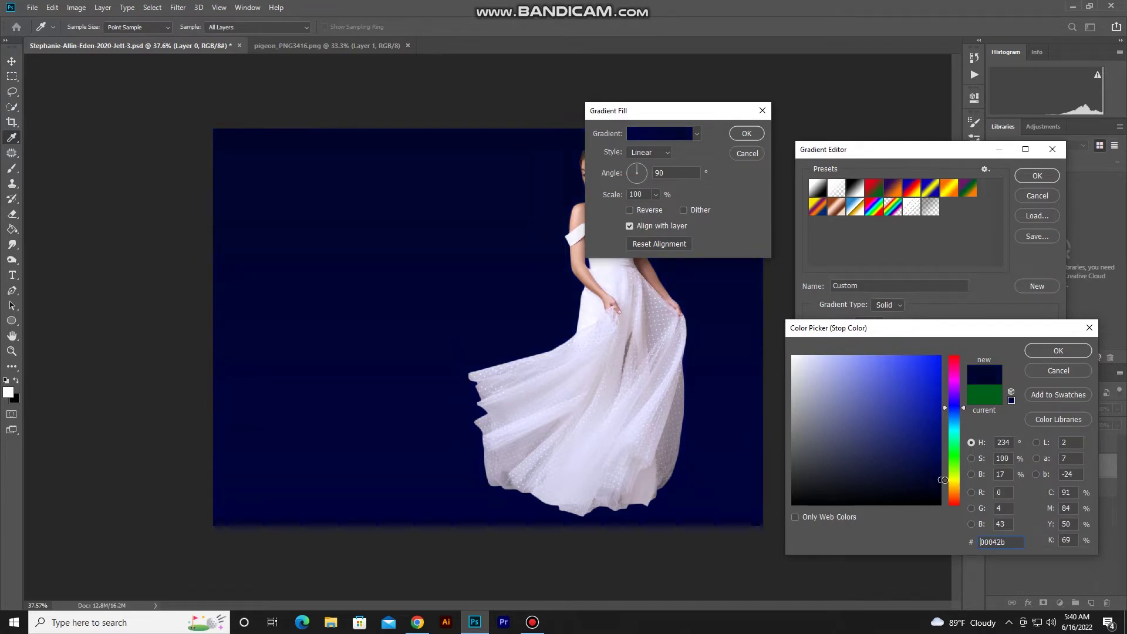
{"action": "left_click", "coordinate": [1039, 355]}
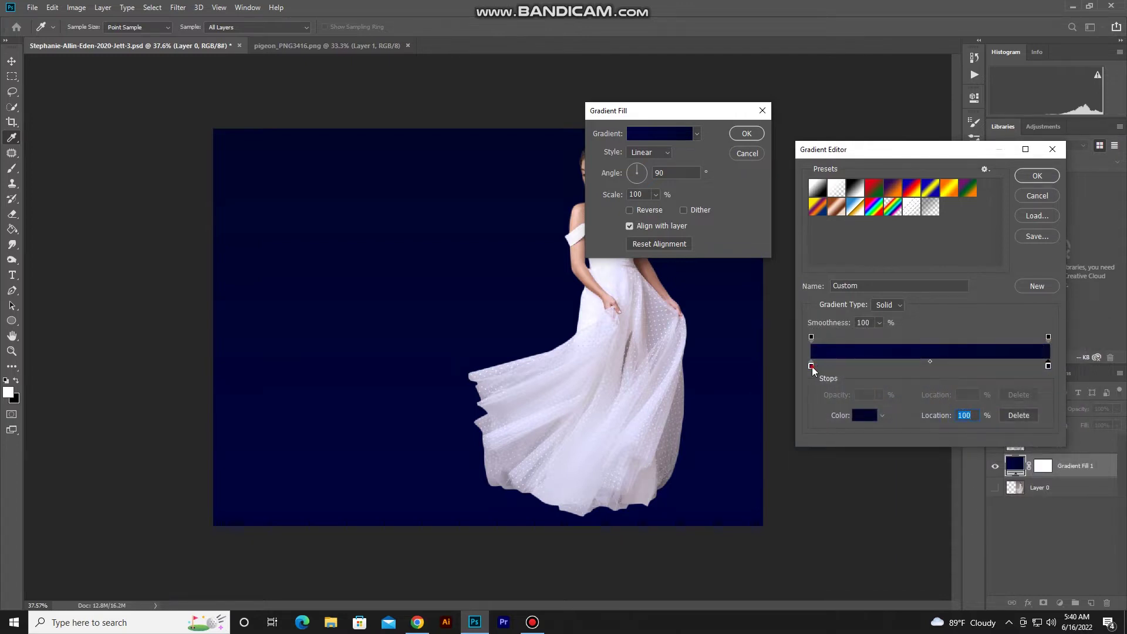
Make the lower stop a richer, brighter blue and confirm the navy gradient fill.
{"action": "left_click", "coordinate": [863, 415]}
{"action": "left_click_drag", "start_coordinate": [930, 447], "coordinate": [951, 447]}
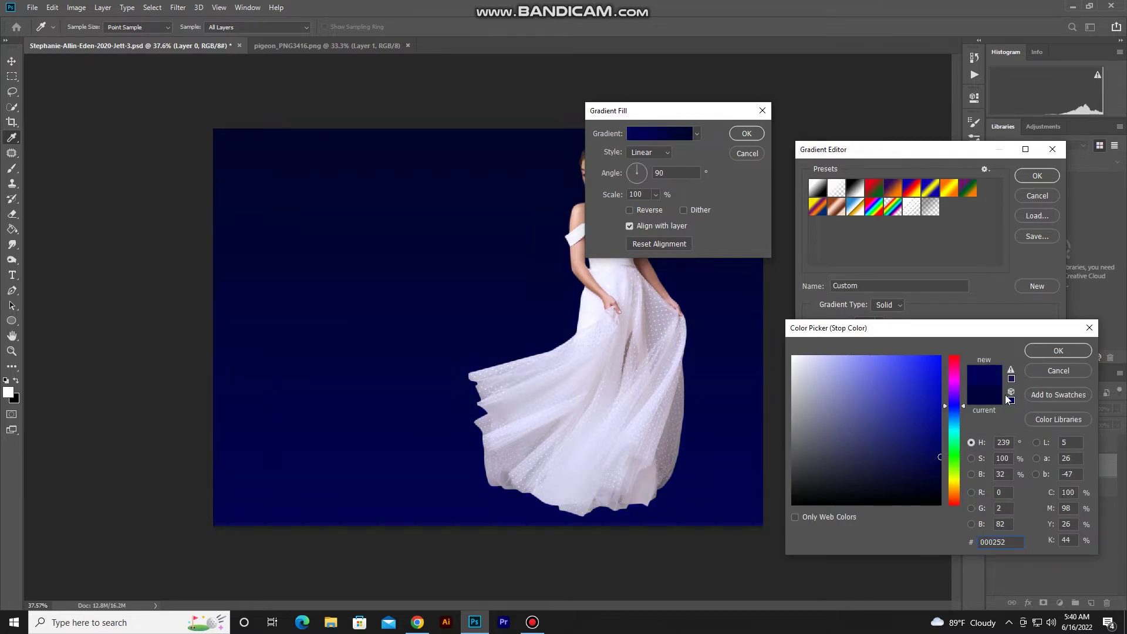
{"action": "left_click", "coordinate": [1039, 354]}
{"action": "left_click", "coordinate": [1037, 175]}
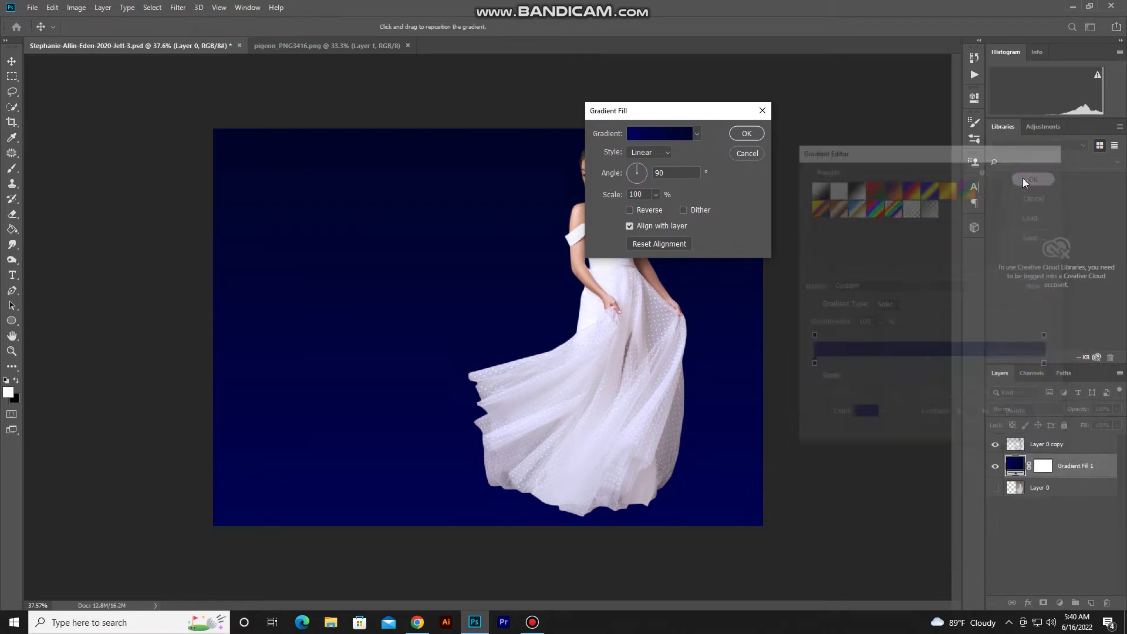
{"action": "left_click", "coordinate": [743, 134]}
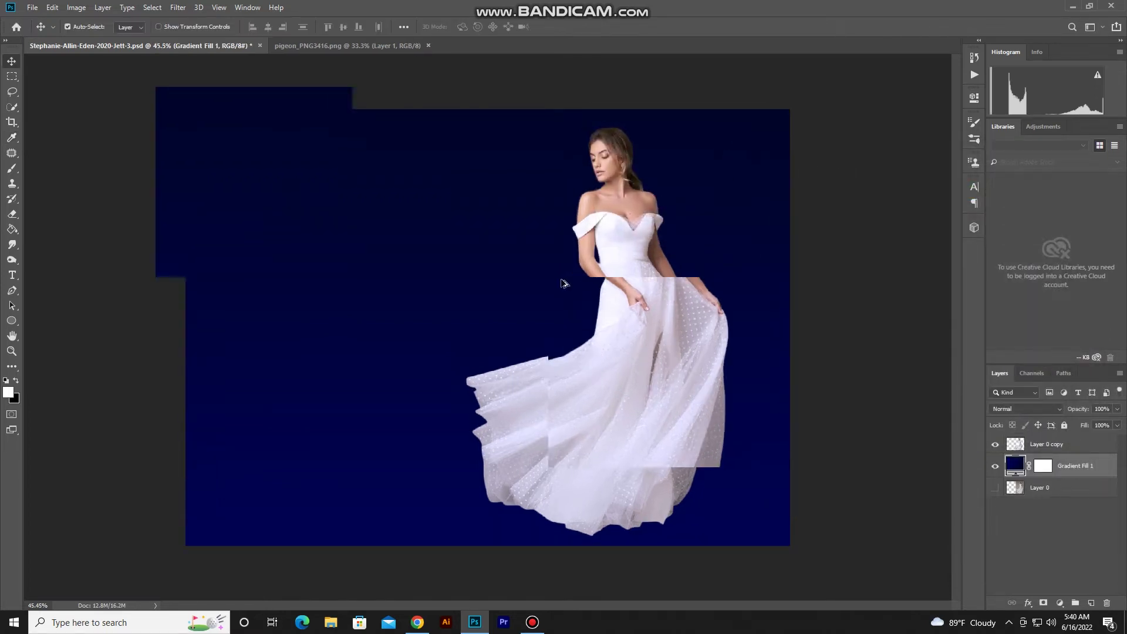
Duplicate the bride layer, select Layer 0 copy, and launch the Liquify filter.
{"action": "key", "text": "ctrl+plus"}
{"action": "left_click_drag", "start_coordinate": [1047, 446], "coordinate": [1090, 600]}
{"action": "left_click", "coordinate": [1046, 461]}
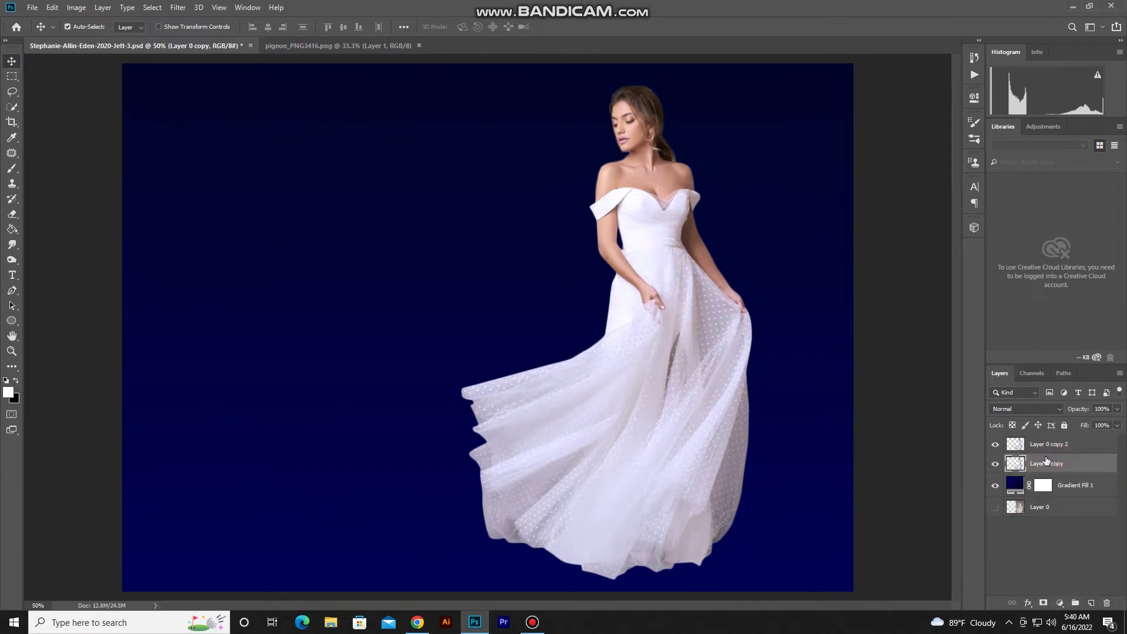
{"action": "left_click", "coordinate": [178, 10]}
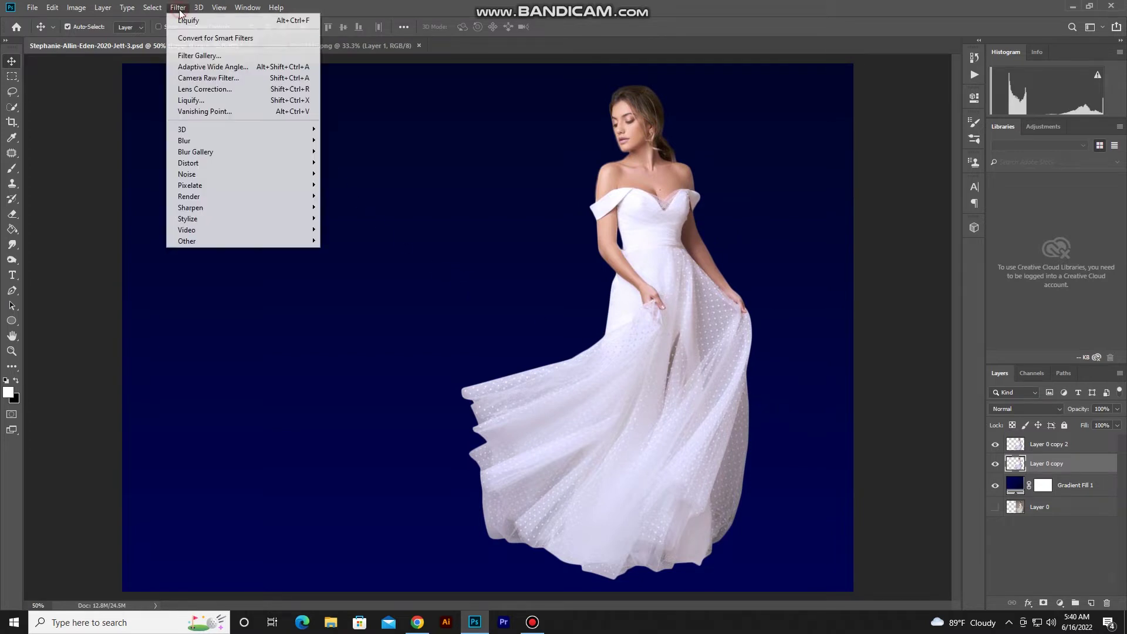
{"action": "left_click", "coordinate": [216, 101]}
With a large Forward Warp brush, push the dress train far out to the left.
{"action": "left_click", "coordinate": [641, 255]}
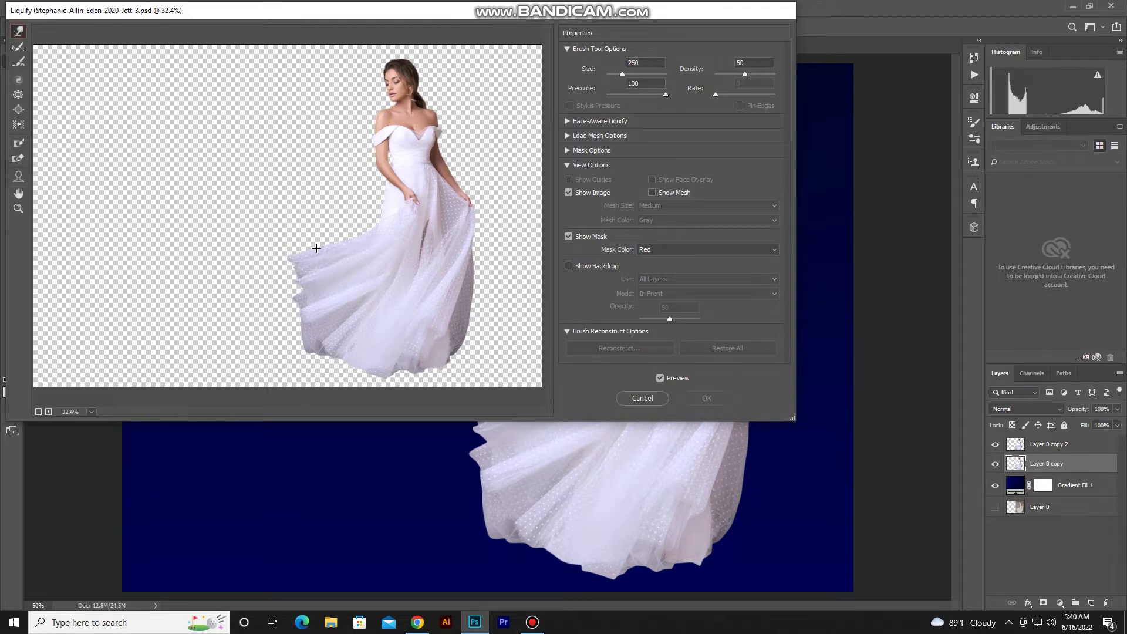
{"action": "key", "text": "bracketright"}
{"action": "left_click_drag", "start_coordinate": [322, 284], "coordinate": [205, 258]}
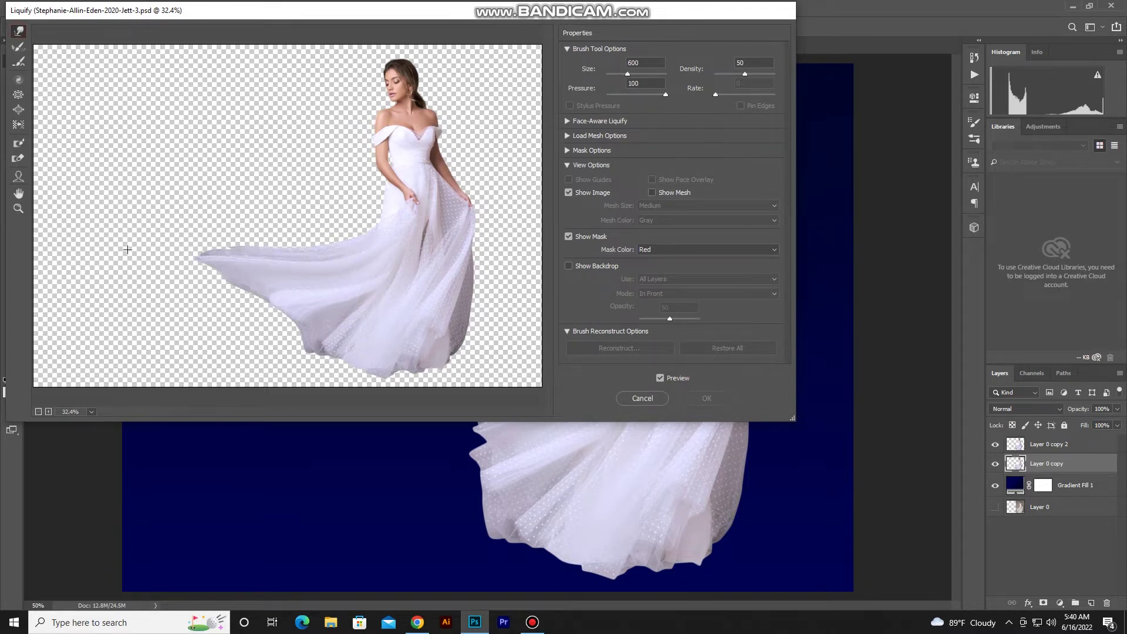
{"action": "left_click_drag", "start_coordinate": [292, 288], "coordinate": [201, 295]}
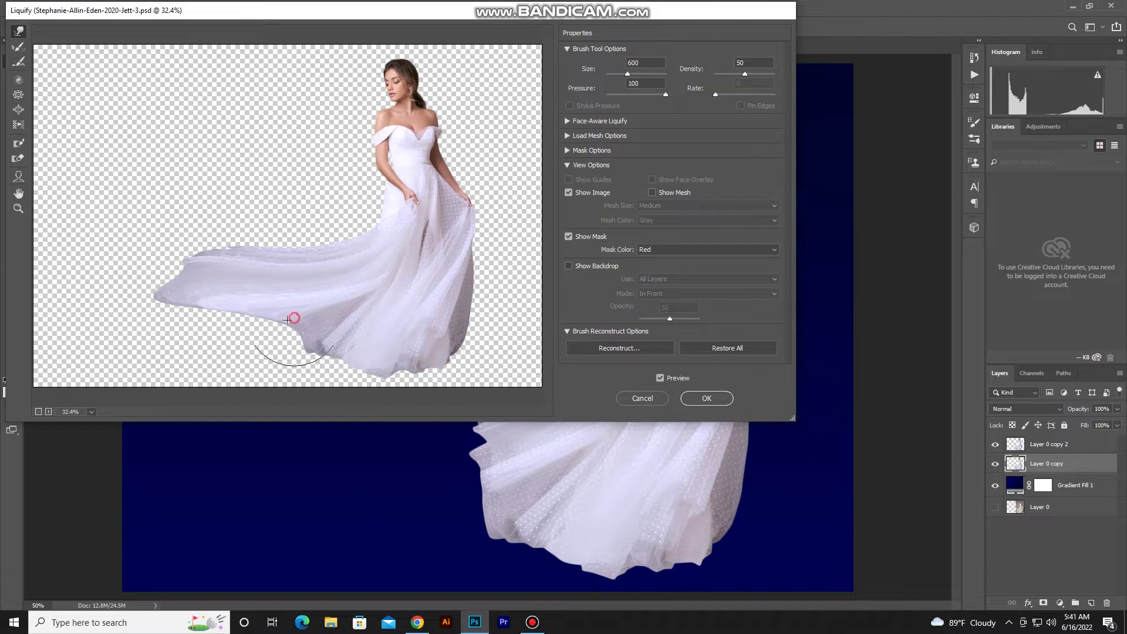
{"action": "left_click_drag", "start_coordinate": [289, 323], "coordinate": [119, 328]}
{"action": "left_click_drag", "start_coordinate": [282, 277], "coordinate": [206, 222]}
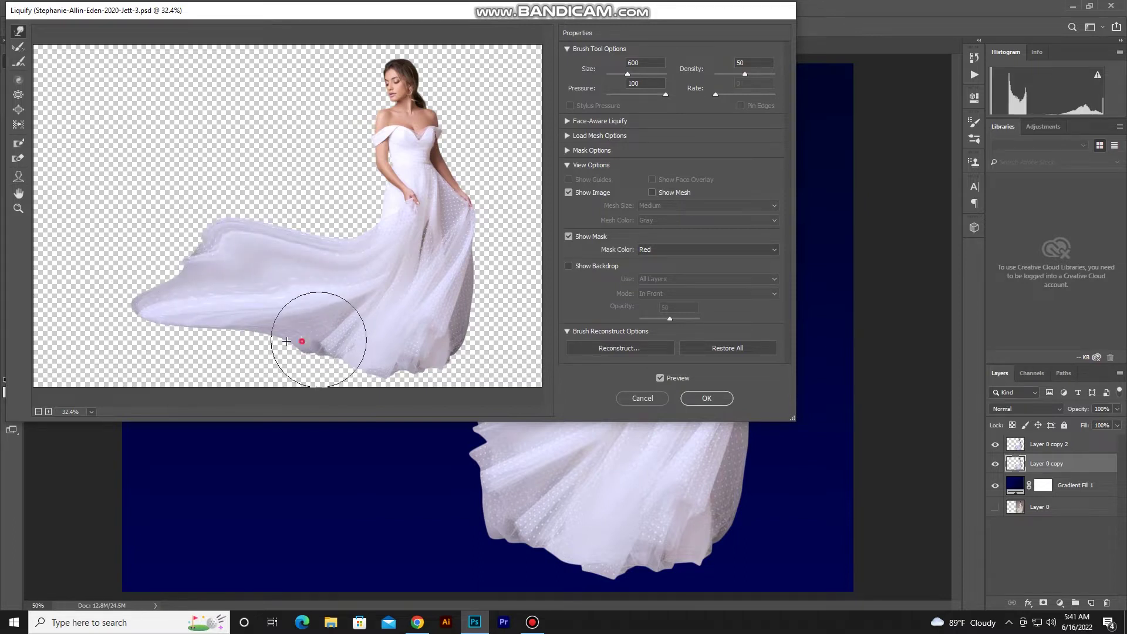
{"action": "left_click_drag", "start_coordinate": [327, 334], "coordinate": [123, 338]}
{"action": "mouse_move", "coordinate": [284, 231]}
{"action": "left_mouse_down"}
{"action": "mouse_move", "coordinate": [204, 235]}
{"action": "mouse_move", "coordinate": [280, 229]}
{"action": "left_mouse_up"}
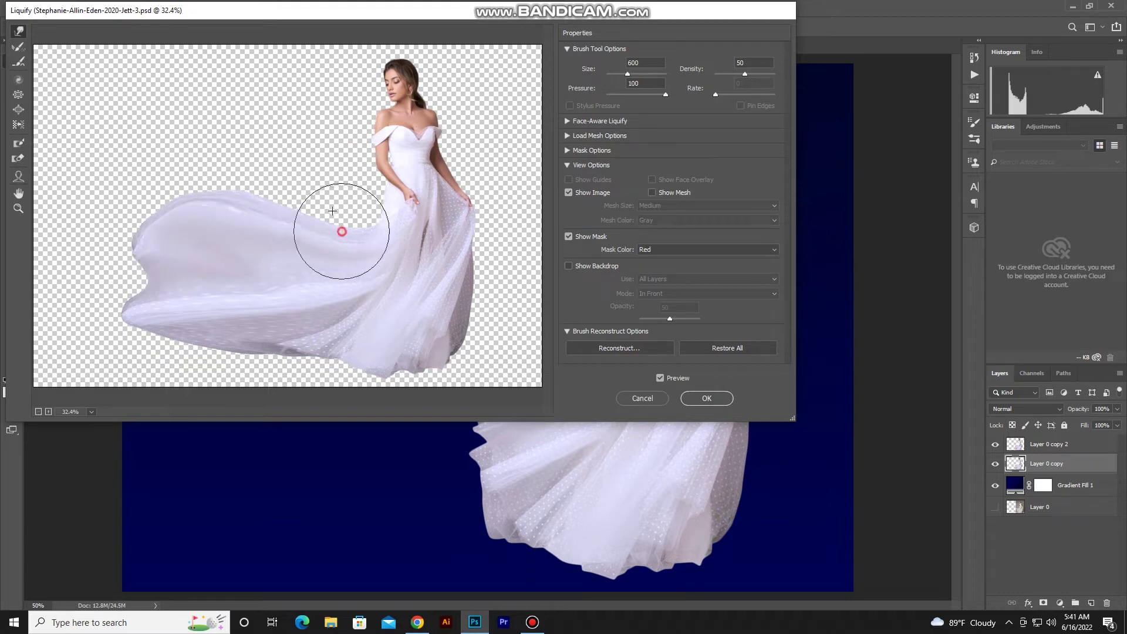
{"action": "left_click_drag", "start_coordinate": [347, 219], "coordinate": [302, 171]}
{"action": "left_click_drag", "start_coordinate": [347, 221], "coordinate": [354, 175]}
{"action": "mouse_move", "coordinate": [395, 219]}
{"action": "left_mouse_down"}
{"action": "mouse_move", "coordinate": [321, 183]}
{"action": "mouse_move", "coordinate": [181, 156]}
{"action": "left_mouse_up"}
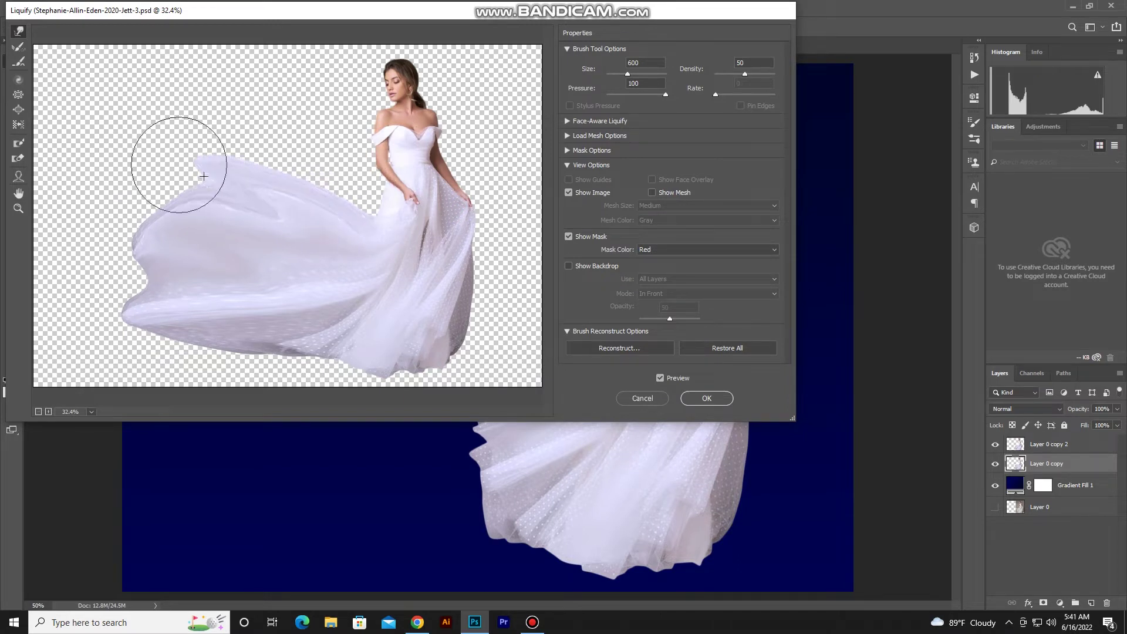
{"action": "mouse_move", "coordinate": [188, 231]}
{"action": "left_mouse_down"}
{"action": "mouse_move", "coordinate": [131, 272]}
{"action": "mouse_move", "coordinate": [82, 262]}
{"action": "left_mouse_up"}
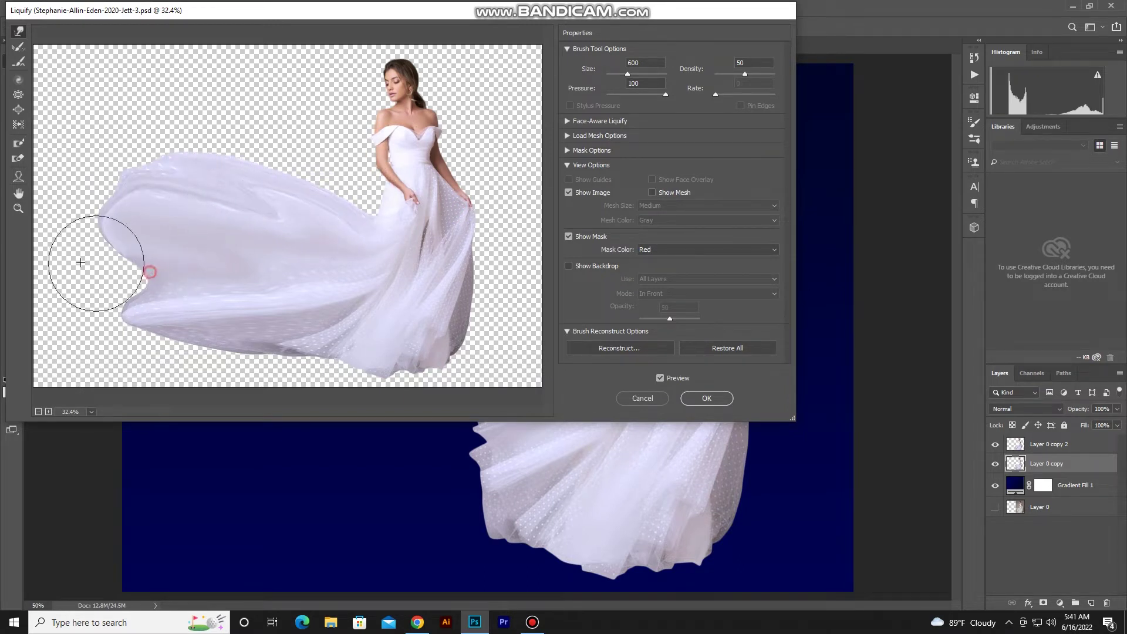
Lift and stretch the upper-left fabric up and leftward, then apply the Liquify warp.
{"action": "key", "text": "bracketleft"}
{"action": "key", "text": "bracketleft"}
{"action": "key", "text": "bracketleft"}
{"action": "key", "text": "bracketleft"}
{"action": "key", "text": "bracketleft"}
{"action": "key", "text": "bracketleft"}
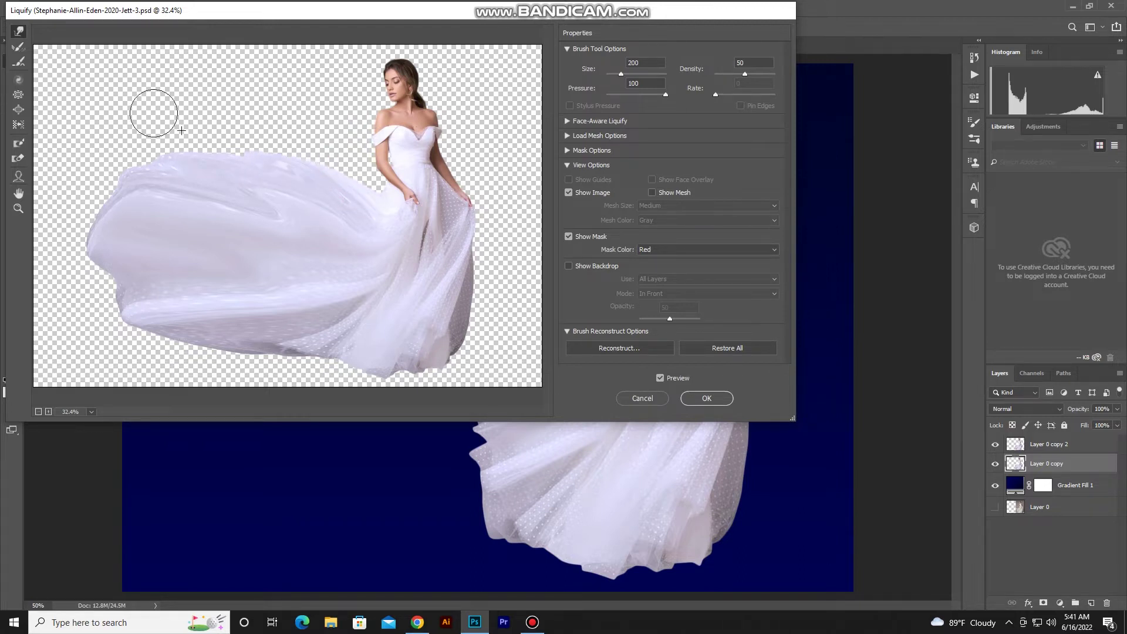
{"action": "left_click_drag", "start_coordinate": [373, 192], "coordinate": [316, 176]}
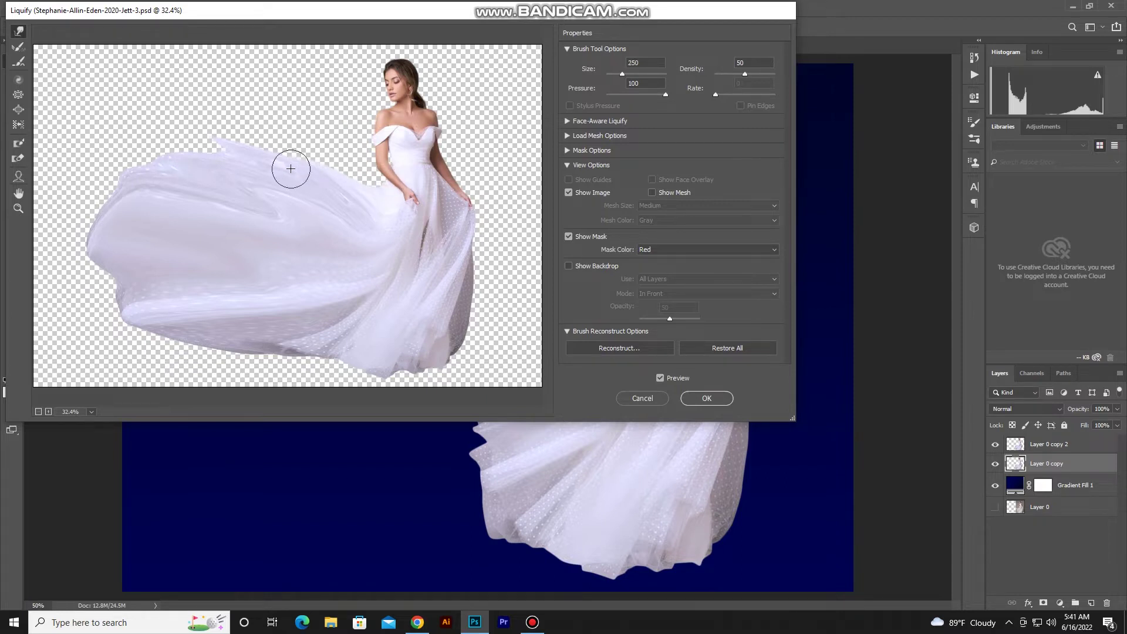
{"action": "key", "text": "bracketright"}
{"action": "key", "text": "bracketright"}
{"action": "key", "text": "bracketright"}
{"action": "mouse_move", "coordinate": [302, 171]}
{"action": "left_mouse_down"}
{"action": "mouse_move", "coordinate": [164, 131]}
{"action": "mouse_move", "coordinate": [220, 167]}
{"action": "mouse_move", "coordinate": [113, 113]}
{"action": "left_mouse_up"}
{"action": "left_click_drag", "start_coordinate": [206, 156], "coordinate": [176, 91]}
{"action": "left_click_drag", "start_coordinate": [320, 172], "coordinate": [247, 143]}
{"action": "left_click_drag", "start_coordinate": [302, 177], "coordinate": [227, 100]}
{"action": "mouse_move", "coordinate": [182, 196]}
{"action": "left_mouse_down"}
{"action": "mouse_move", "coordinate": [93, 176]}
{"action": "mouse_move", "coordinate": [117, 258]}
{"action": "mouse_move", "coordinate": [88, 276]}
{"action": "left_mouse_up"}
{"action": "left_click", "coordinate": [718, 399]}
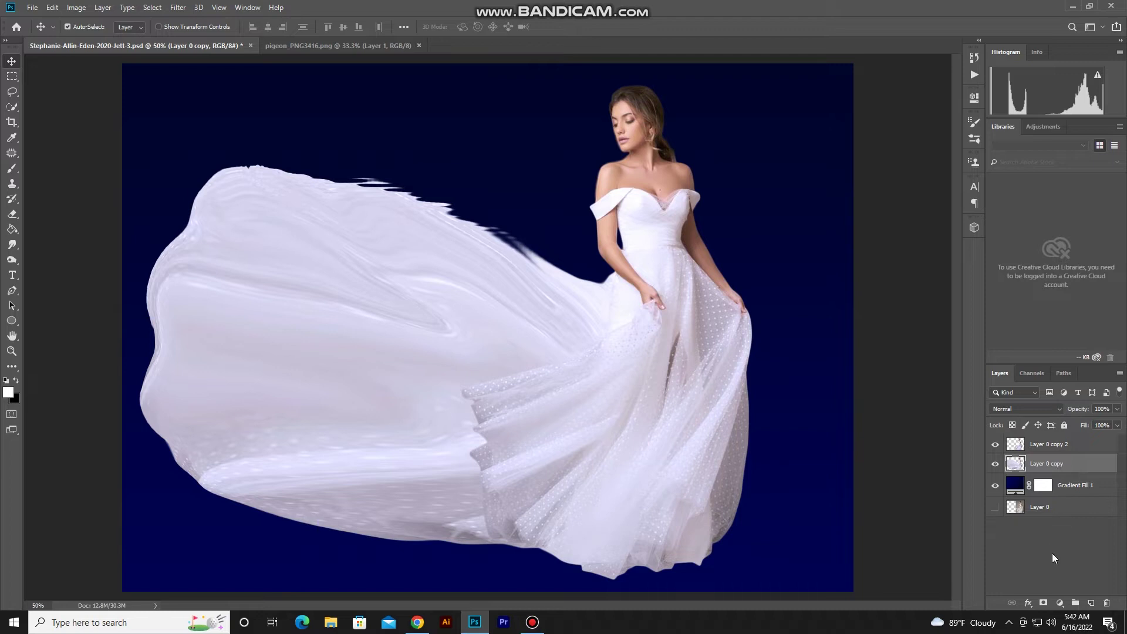
Mask Layer 0 copy and paint black over all the warped fabric to hide it.
{"action": "left_click", "coordinate": [1044, 603]}
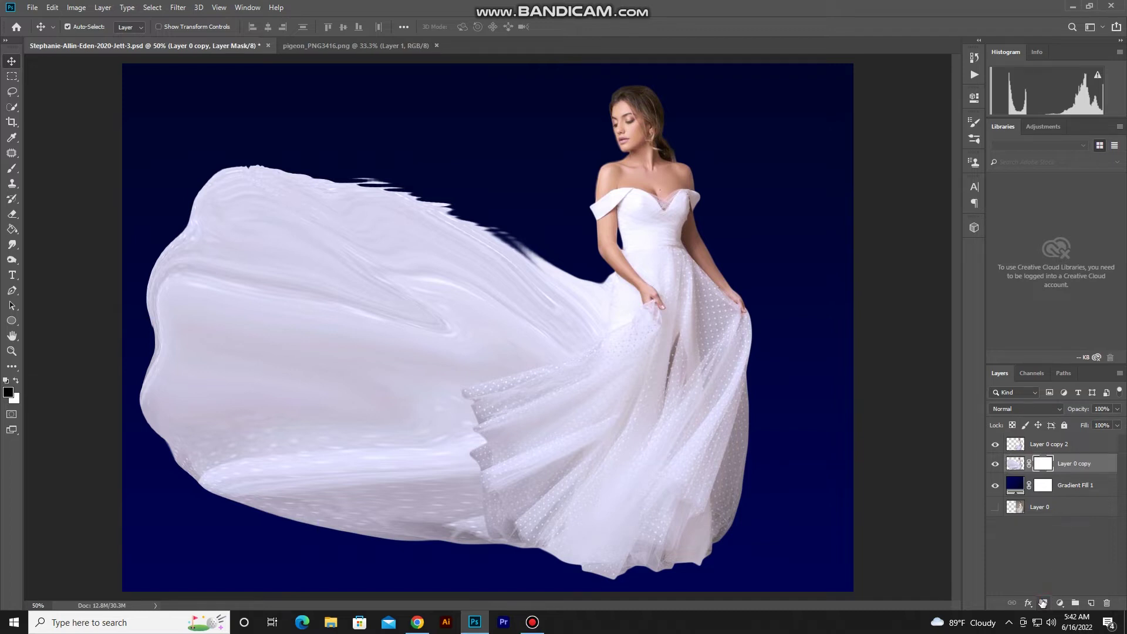
{"action": "left_click", "coordinate": [9, 172]}
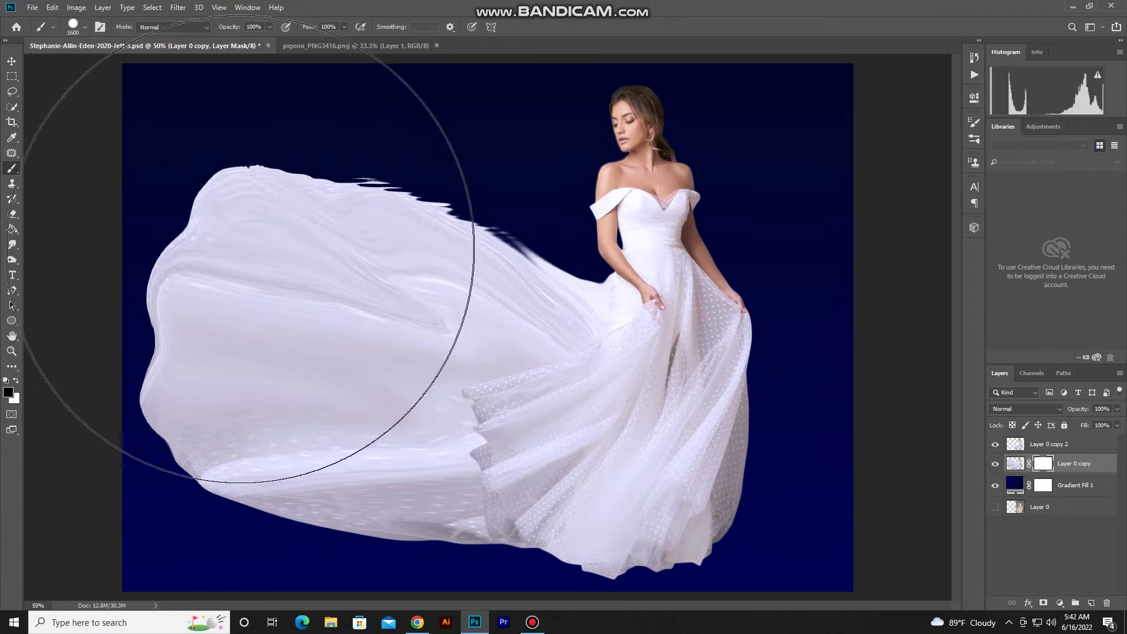
{"action": "left_click", "coordinate": [87, 27]}
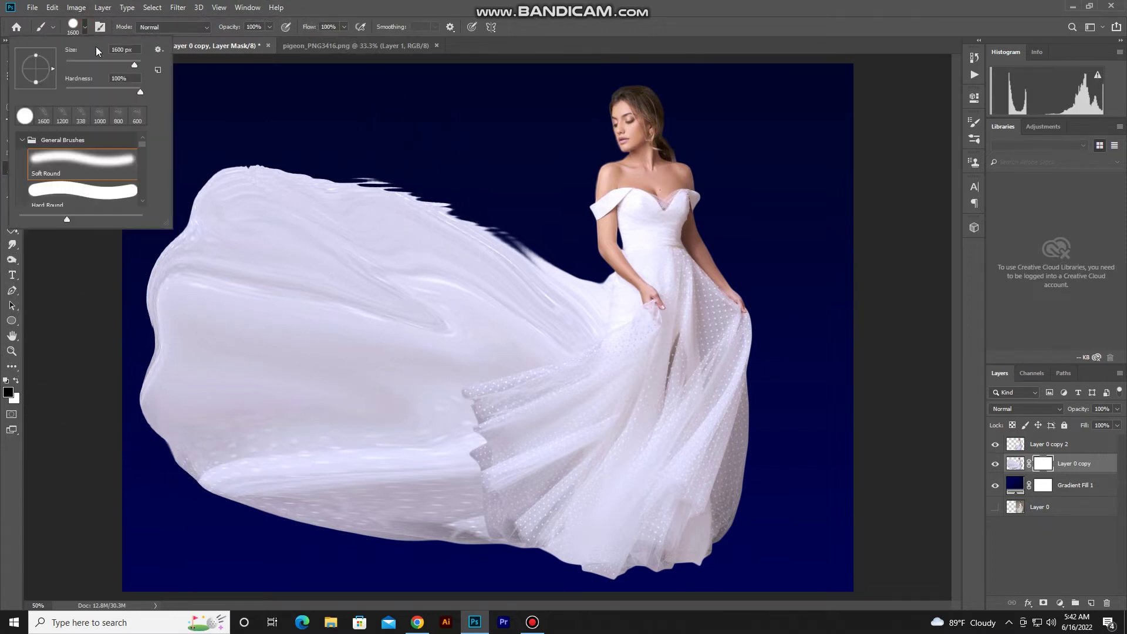
{"action": "mouse_move", "coordinate": [250, 225]}
{"action": "left_mouse_down"}
{"action": "mouse_move", "coordinate": [320, 224]}
{"action": "mouse_move", "coordinate": [544, 295]}
{"action": "mouse_move", "coordinate": [566, 289]}
{"action": "mouse_move", "coordinate": [578, 351]}
{"action": "mouse_move", "coordinate": [467, 411]}
{"action": "mouse_move", "coordinate": [491, 490]}
{"action": "mouse_move", "coordinate": [541, 516]}
{"action": "left_mouse_up"}
{"action": "mouse_move", "coordinate": [579, 556]}
{"action": "left_mouse_down"}
{"action": "mouse_move", "coordinate": [382, 476]}
{"action": "mouse_move", "coordinate": [189, 445]}
{"action": "mouse_move", "coordinate": [214, 296]}
{"action": "mouse_move", "coordinate": [478, 327]}
{"action": "mouse_move", "coordinate": [377, 415]}
{"action": "mouse_move", "coordinate": [219, 365]}
{"action": "mouse_move", "coordinate": [393, 393]}
{"action": "left_mouse_up"}
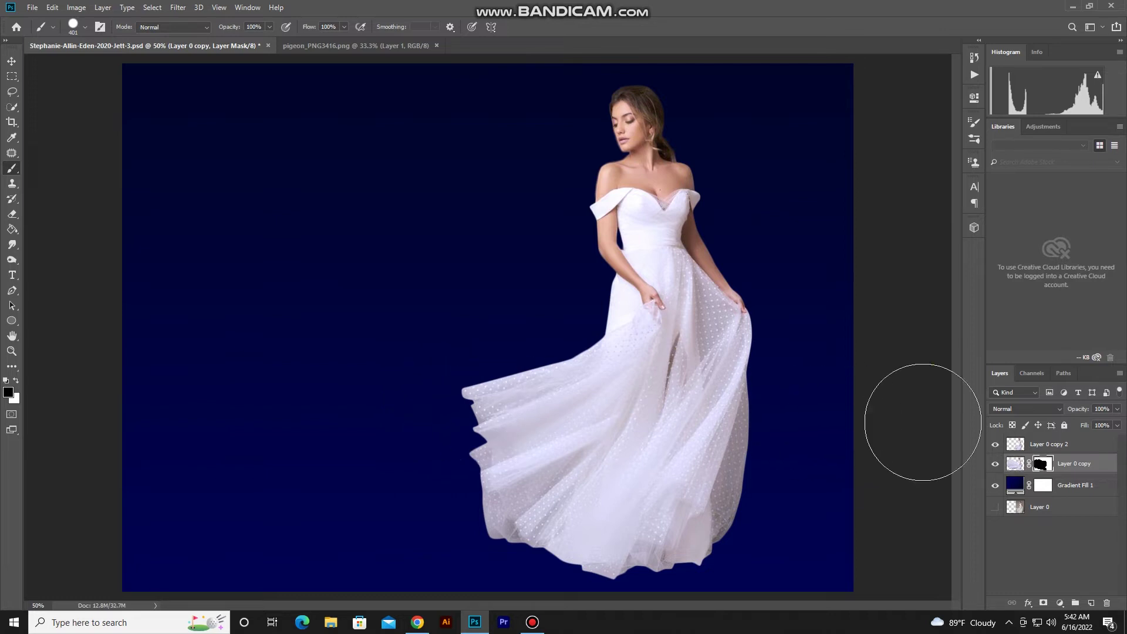
{"action": "left_click", "coordinate": [1050, 446]}
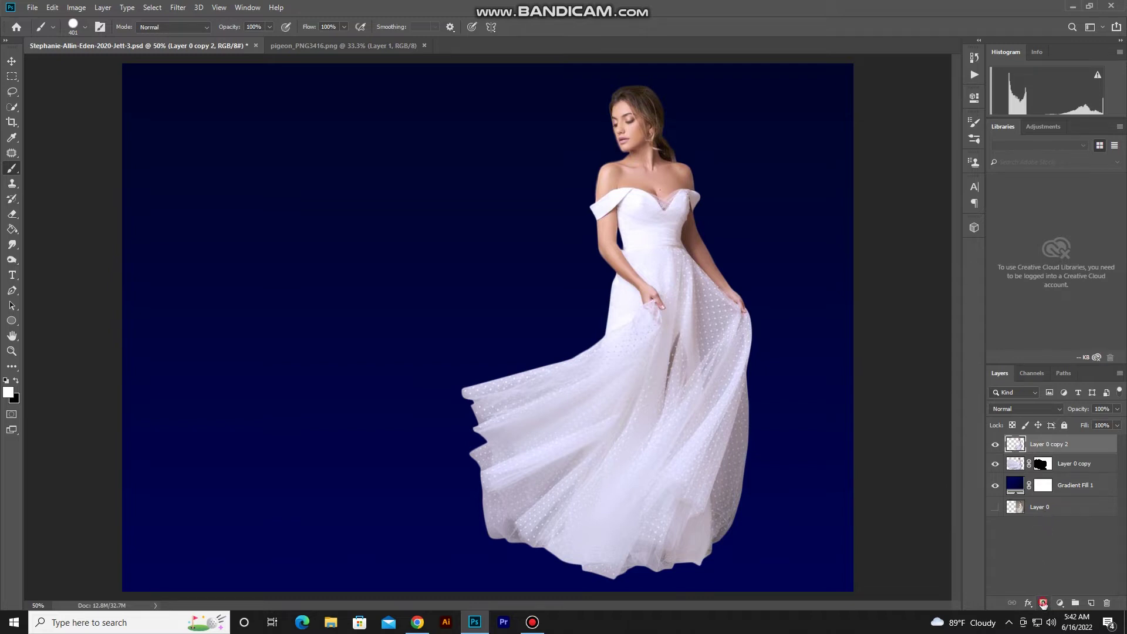
Add a mask to Layer 0 copy 2 and pick a reduced-size Dispersion 3 brush.
{"action": "left_click", "coordinate": [1043, 604]}
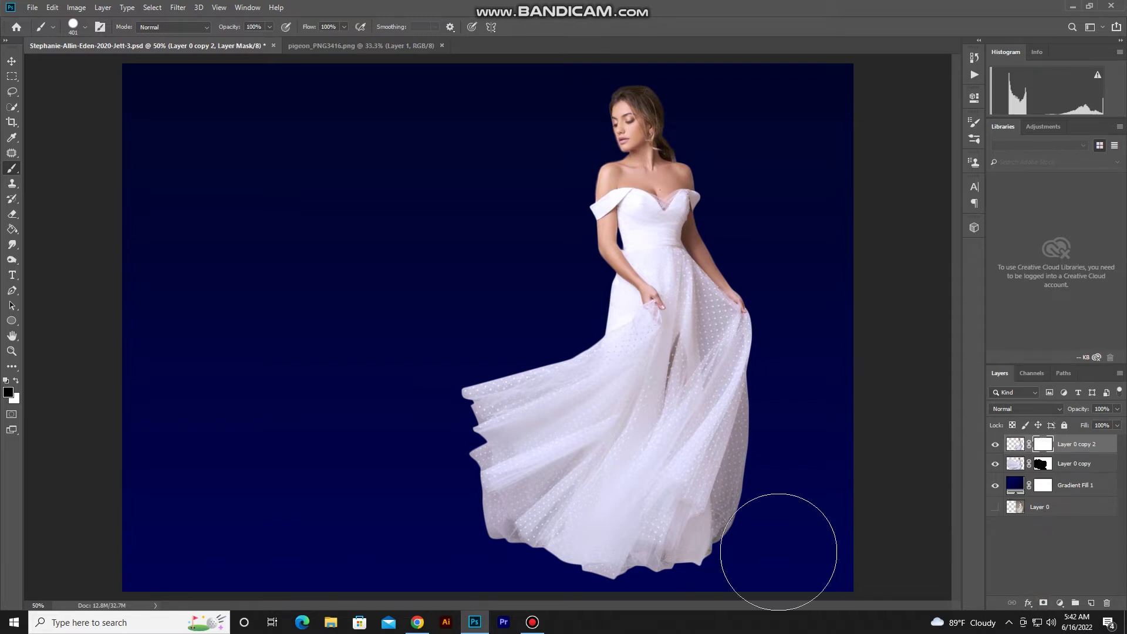
{"action": "left_click", "coordinate": [84, 28]}
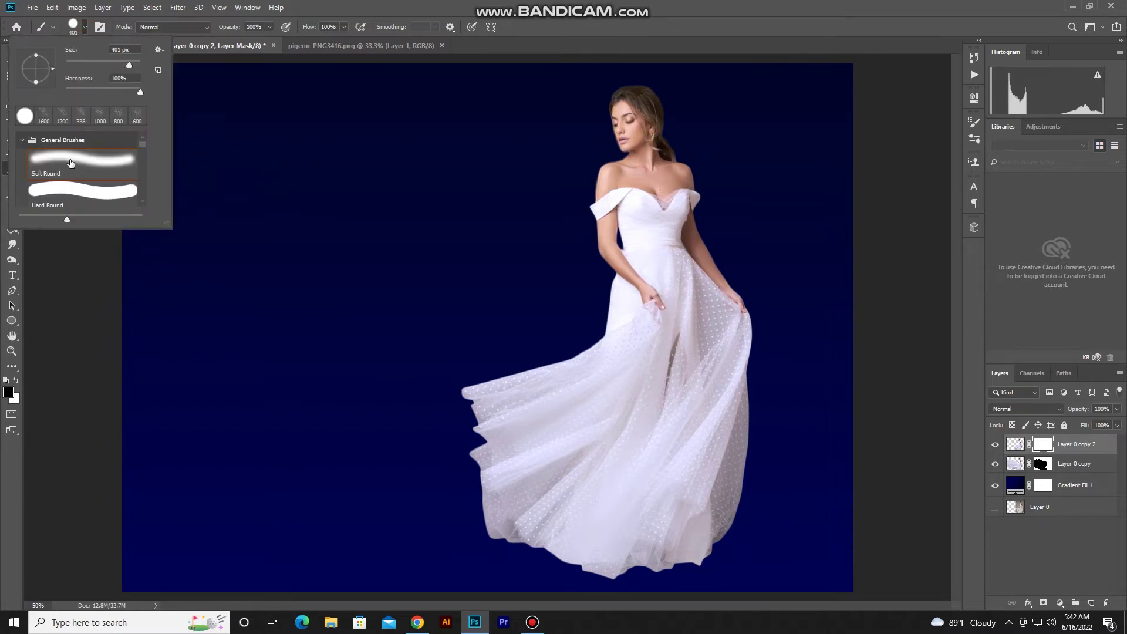
{"action": "left_click", "coordinate": [21, 141]}
{"action": "scroll", "coordinate": [75, 166], "scroll_direction": "down", "scroll_amount": 2}
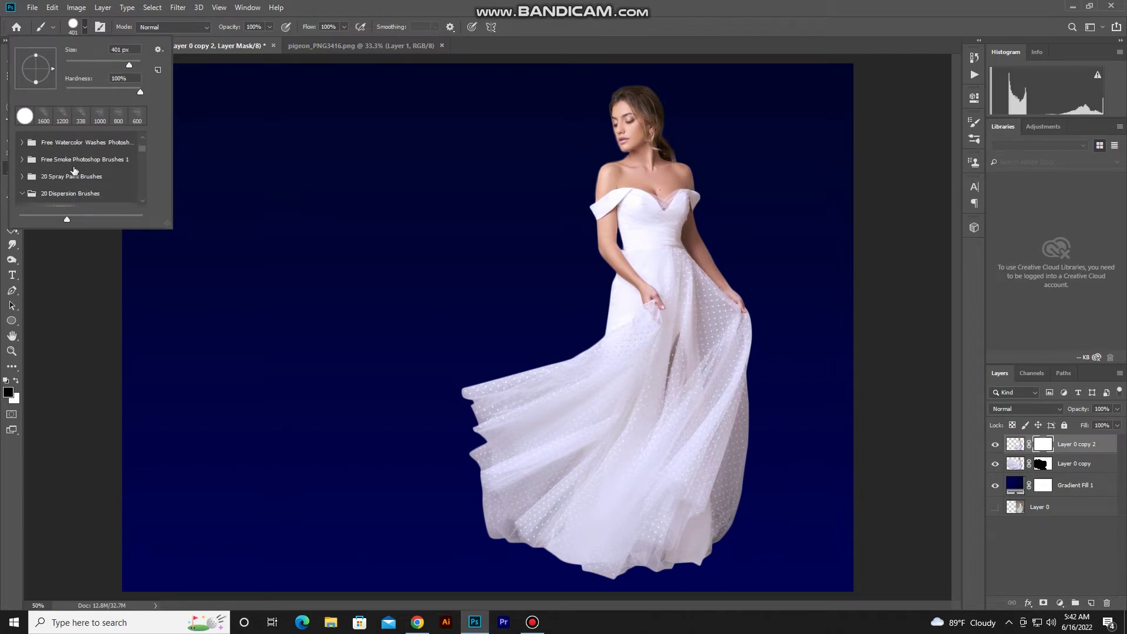
{"action": "left_click", "coordinate": [74, 168]}
{"action": "scroll", "coordinate": [74, 171], "scroll_direction": "down", "scroll_amount": 2}
{"action": "scroll", "coordinate": [74, 171], "scroll_direction": "down", "scroll_amount": 1}
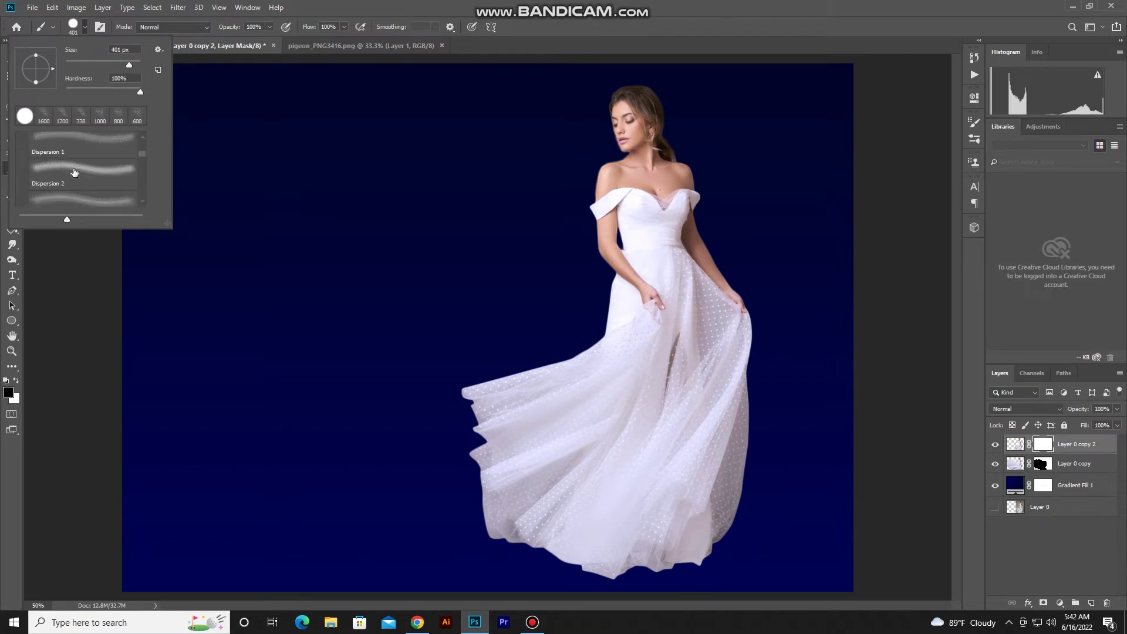
{"action": "scroll", "coordinate": [64, 199], "scroll_direction": "down", "scroll_amount": 2}
{"action": "left_click", "coordinate": [64, 198]}
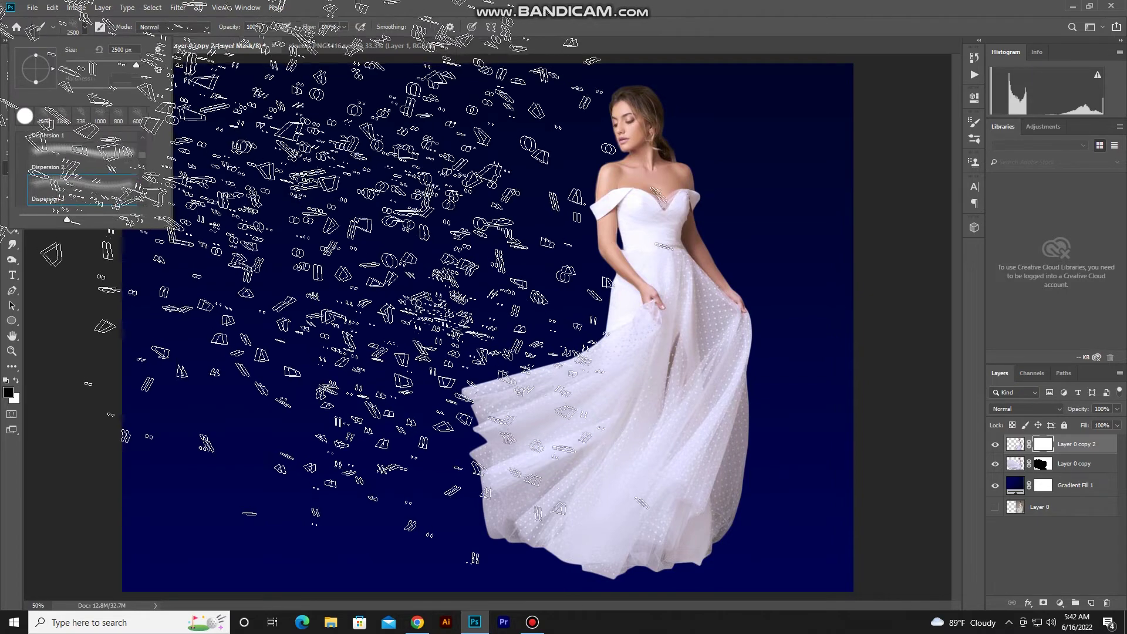
{"action": "left_click_drag", "start_coordinate": [131, 66], "coordinate": [115, 63]}
{"action": "key", "text": "Return"}
{"action": "left_click", "coordinate": [1016, 445]}
{"action": "left_click", "coordinate": [1045, 444]}
Paint dispersion into the mask along the lower-left hem, undoing stray particles.
{"action": "mouse_move", "coordinate": [575, 429]}
{"action": "left_mouse_down"}
{"action": "mouse_move", "coordinate": [423, 470]}
{"action": "mouse_move", "coordinate": [529, 388]}
{"action": "mouse_move", "coordinate": [411, 253]}
{"action": "left_mouse_up"}
{"action": "key", "text": "ctrl+z"}
{"action": "key", "text": "bracketright"}
{"action": "key", "text": "bracketright"}
{"action": "key", "text": "bracketright"}
{"action": "key", "text": "bracketright"}
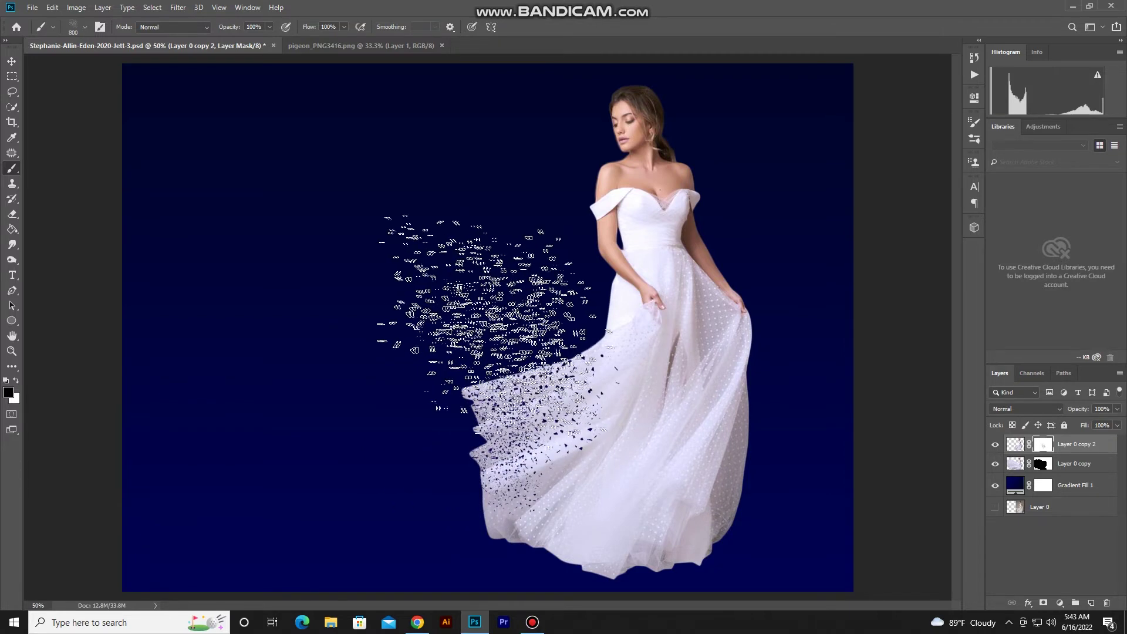
{"action": "key", "text": "ctrl+z"}
{"action": "left_click_drag", "start_coordinate": [529, 382], "coordinate": [411, 470]}
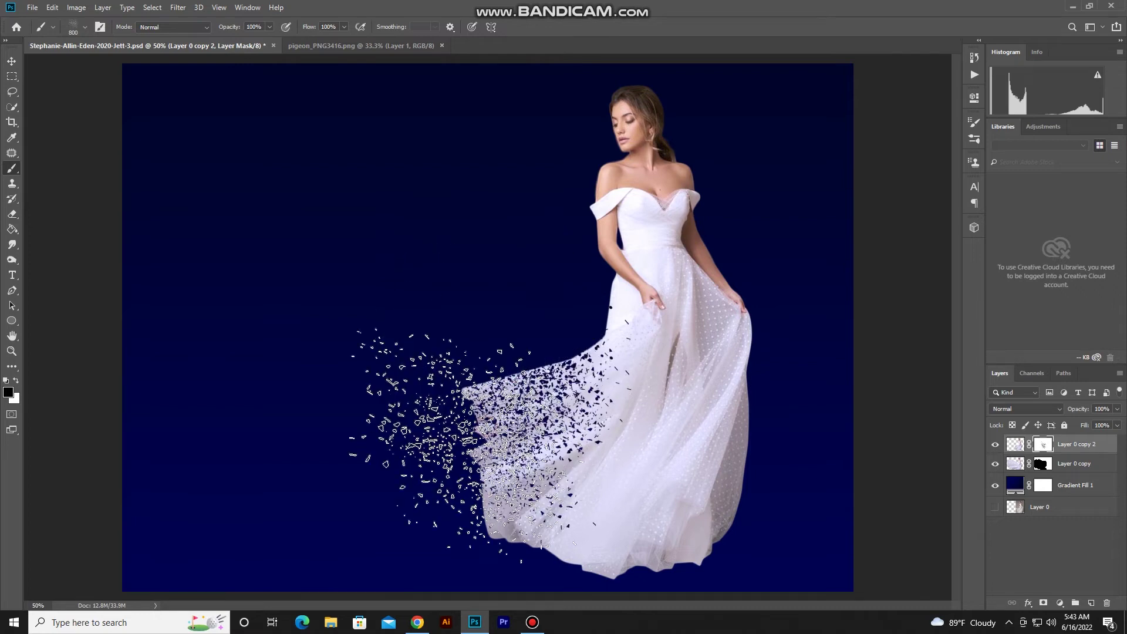
{"action": "key", "text": "ctrl+z"}
{"action": "key", "text": "bracketleft"}
{"action": "key", "text": "bracketleft"}
{"action": "key", "text": "bracketleft"}
{"action": "mouse_move", "coordinate": [529, 382]}
{"action": "left_mouse_down"}
{"action": "mouse_move", "coordinate": [470, 446]}
{"action": "mouse_move", "coordinate": [516, 421]}
{"action": "mouse_move", "coordinate": [496, 523]}
{"action": "mouse_move", "coordinate": [484, 452]}
{"action": "left_mouse_up"}
{"action": "key", "text": "bracketleft"}
{"action": "key", "text": "bracketleft"}
{"action": "key", "text": "bracketleft"}
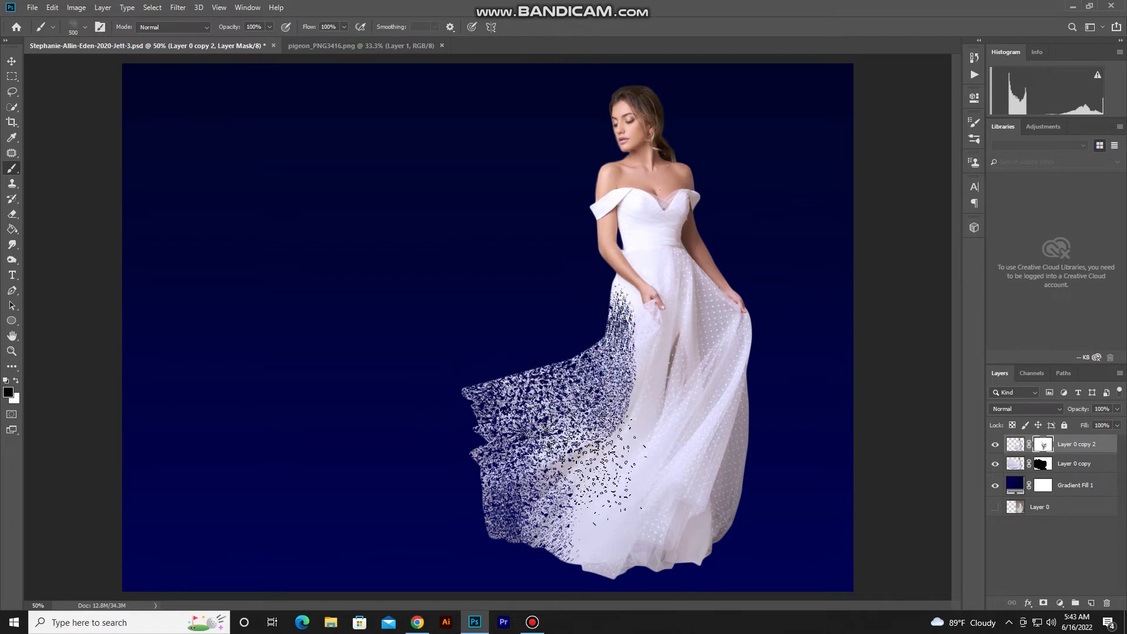
{"action": "mouse_move", "coordinate": [593, 458]}
{"action": "left_mouse_down"}
{"action": "mouse_move", "coordinate": [524, 468]}
{"action": "mouse_move", "coordinate": [433, 344]}
{"action": "left_mouse_up"}
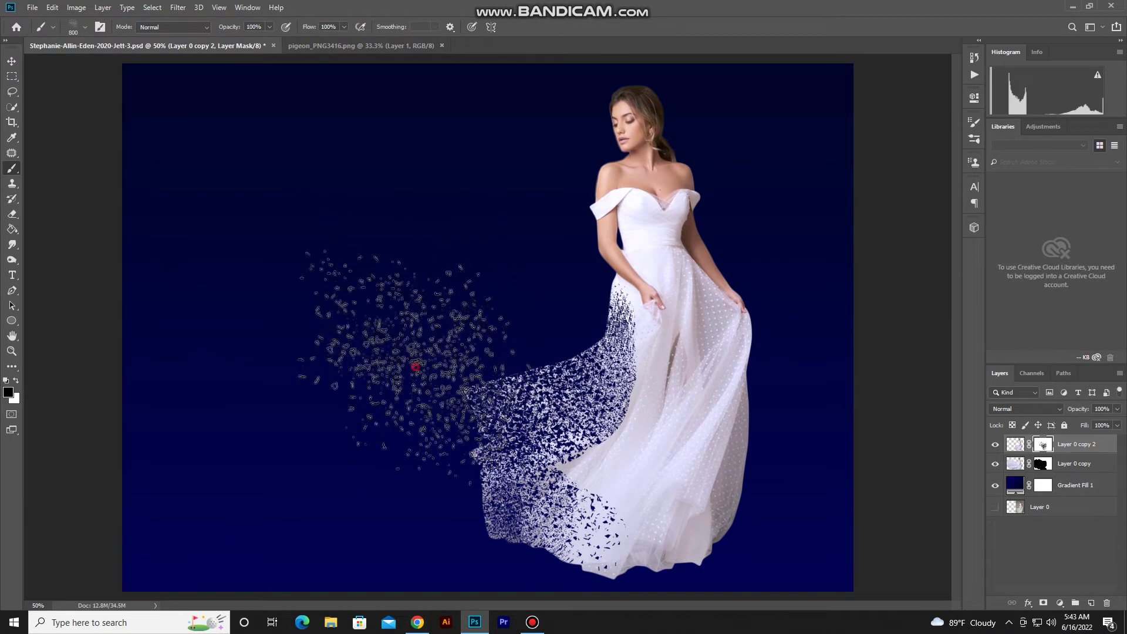
{"action": "key", "text": "bracketright"}
{"action": "key", "text": "bracketright"}
{"action": "key", "text": "bracketleft"}
{"action": "key", "text": "bracketleft"}
{"action": "key", "text": "bracketleft"}
{"action": "key", "text": "bracketleft"}
{"action": "key", "text": "bracketleft"}
{"action": "key", "text": "bracketleft"}
{"action": "key", "text": "bracketleft"}
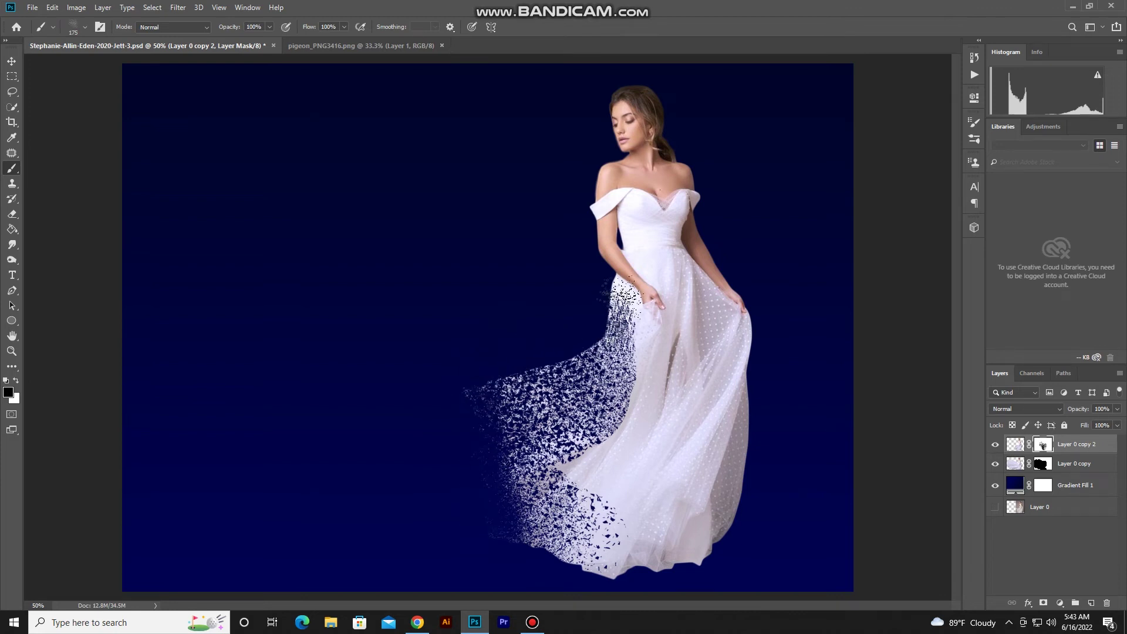
{"action": "key", "text": "bracketright"}
{"action": "key", "text": "bracketright"}
{"action": "key", "text": "bracketright"}
{"action": "key", "text": "bracketright"}
{"action": "key", "text": "bracketright"}
{"action": "key", "text": "bracketright"}
{"action": "key", "text": "bracketright"}
{"action": "key", "text": "bracketright"}
{"action": "key", "text": "bracketright"}
{"action": "key", "text": "bracketright"}
Stamp more dispersion into the dress's left edge with a slightly smaller brush.
{"action": "left_click", "coordinate": [85, 30]}
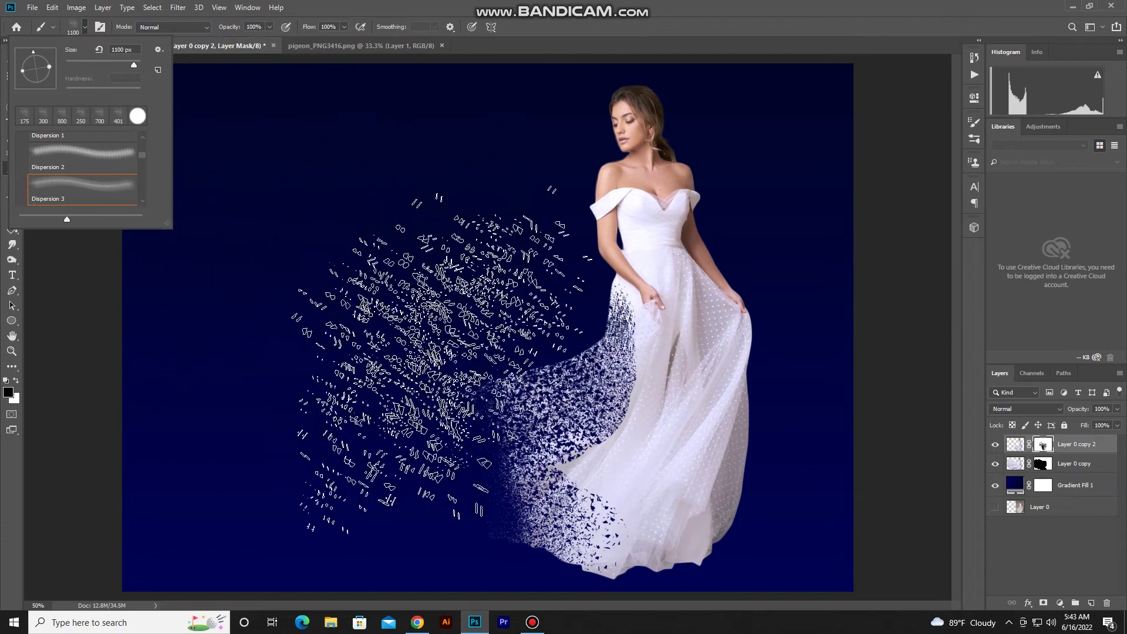
{"action": "left_click", "coordinate": [434, 398]}
{"action": "key", "text": "bracketleft"}
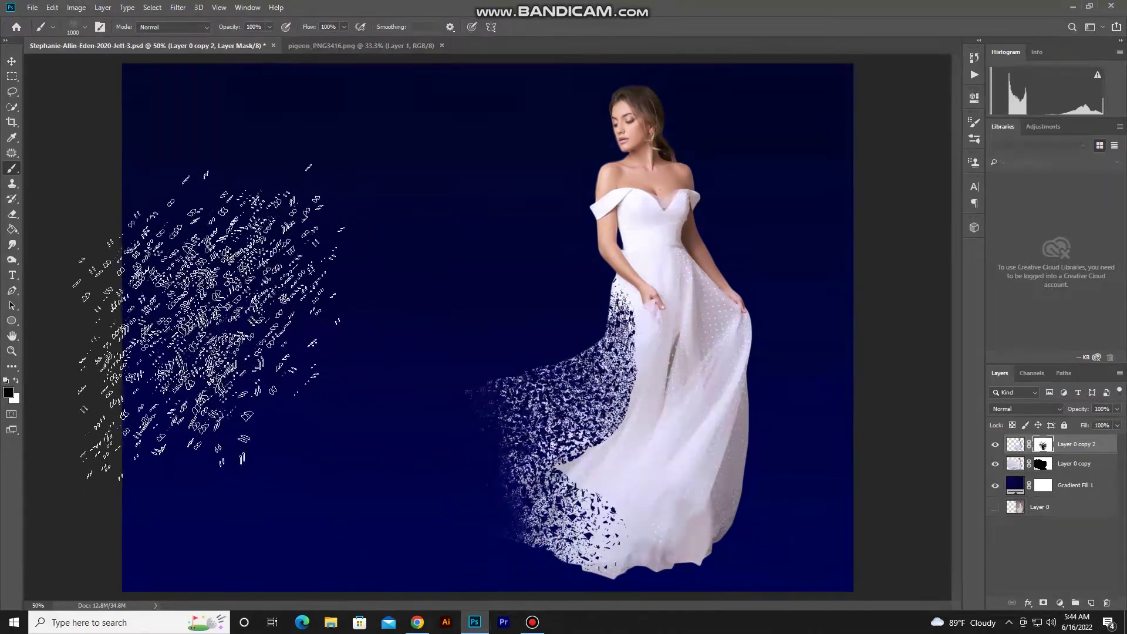
{"action": "left_click", "coordinate": [464, 393]}
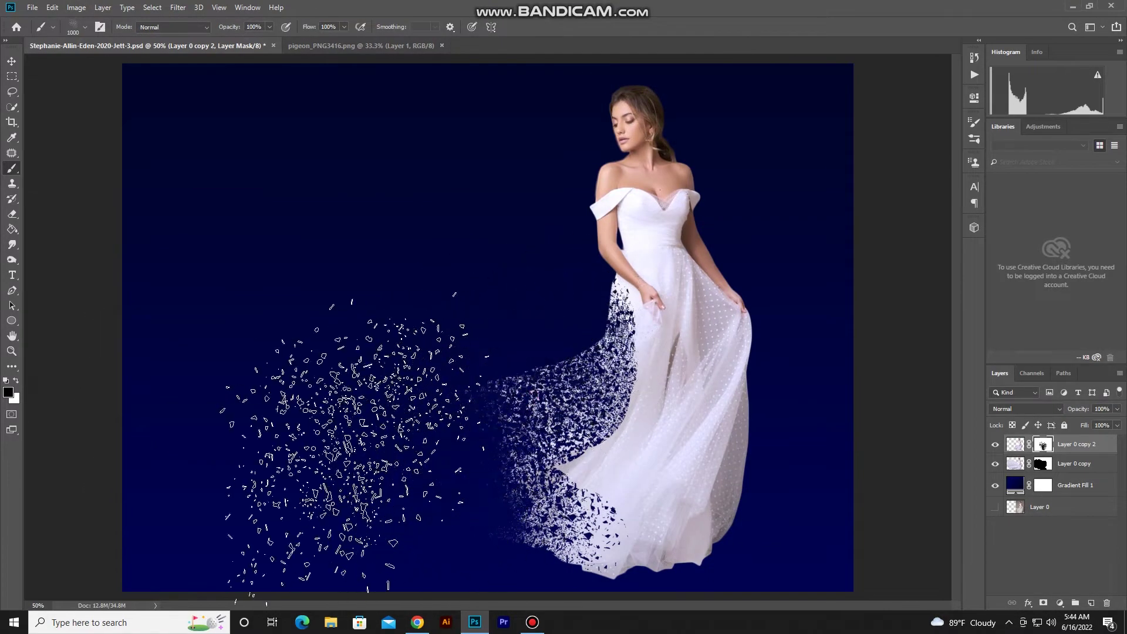
{"action": "key", "text": "bracketleft"}
{"action": "key", "text": "bracketleft"}
{"action": "key", "text": "bracketleft"}
{"action": "left_click", "coordinate": [1042, 464]}
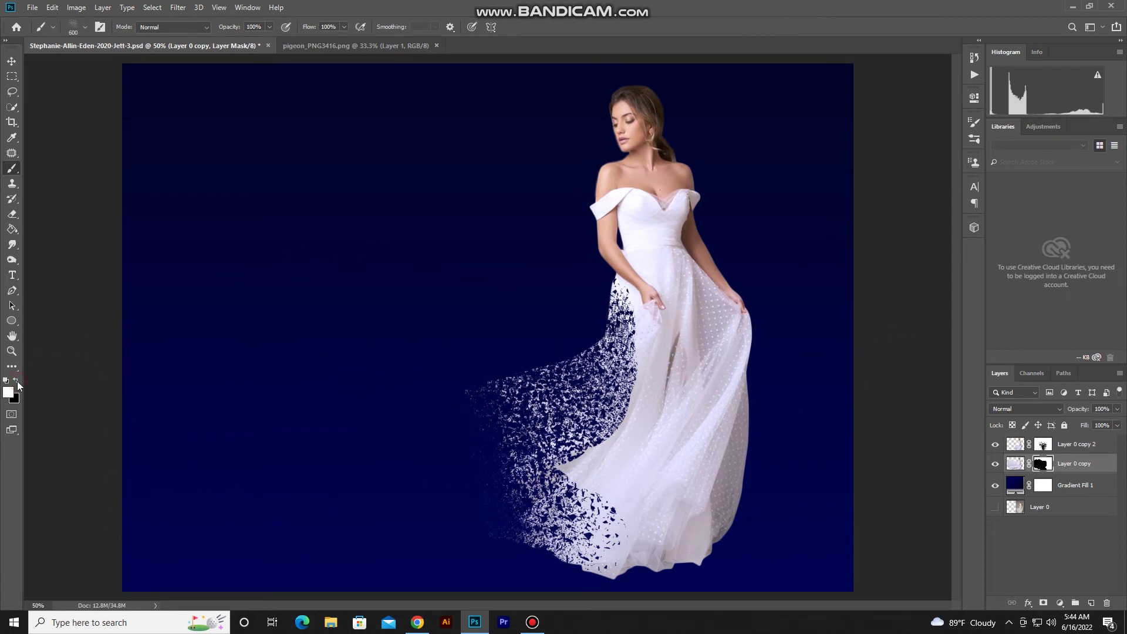
Paint particles out from the dress's left side with the Dispersion 4 brush at 495 px.
{"action": "left_click", "coordinate": [87, 29]}
{"action": "scroll", "coordinate": [80, 176], "scroll_direction": "down", "scroll_amount": 2}
{"action": "left_click", "coordinate": [80, 189]}
{"action": "left_click_drag", "start_coordinate": [136, 65], "coordinate": [133, 65]}
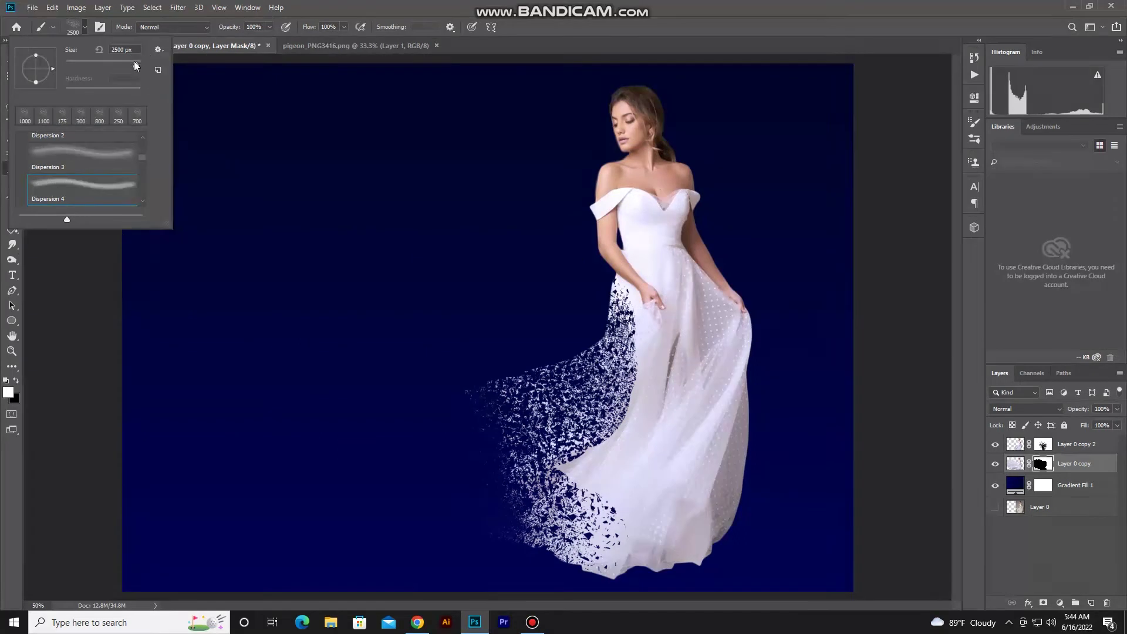
{"action": "mouse_move", "coordinate": [504, 347]}
{"action": "left_mouse_down"}
{"action": "mouse_move", "coordinate": [506, 481]}
{"action": "mouse_move", "coordinate": [554, 478]}
{"action": "left_mouse_up"}
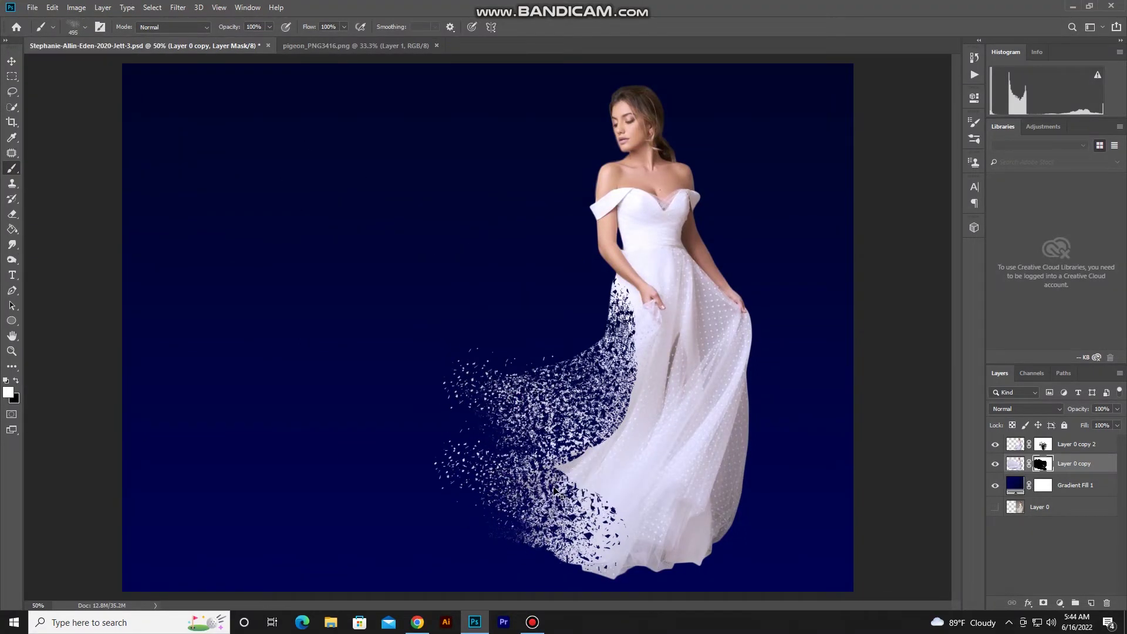
{"action": "key", "text": "bracketright"}
{"action": "key", "text": "bracketright"}
{"action": "key", "text": "bracketright"}
{"action": "key", "text": "bracketright"}
{"action": "key", "text": "bracketright"}
{"action": "left_click_drag", "start_coordinate": [481, 434], "coordinate": [440, 352]}
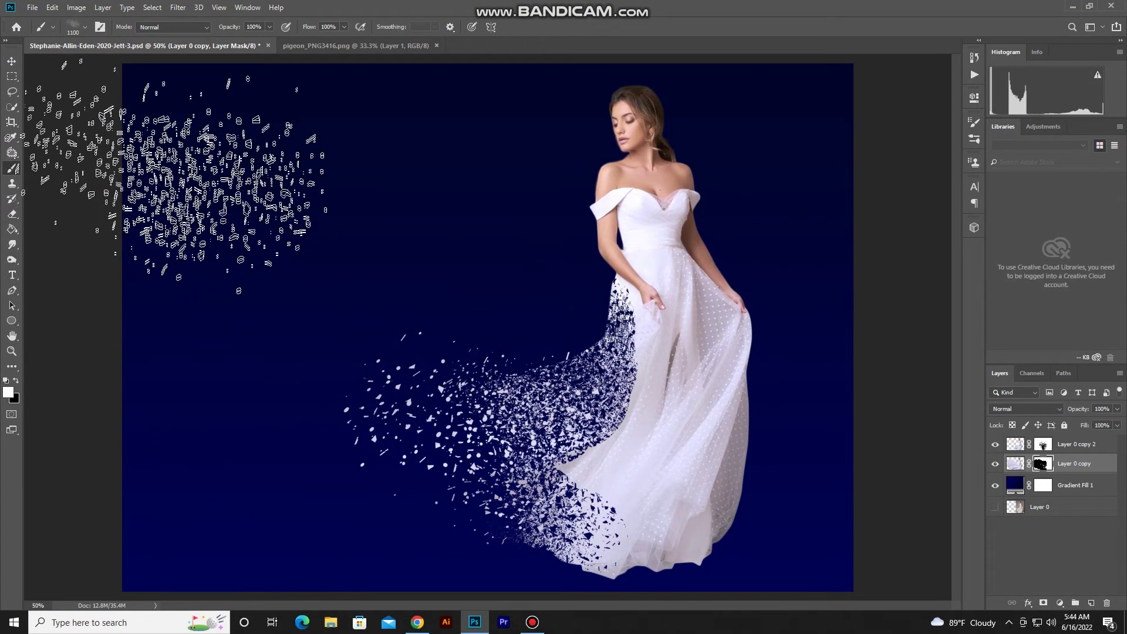
Stamp more white particles into the mask toward the left, varying the brush size.
{"action": "left_click", "coordinate": [86, 27]}
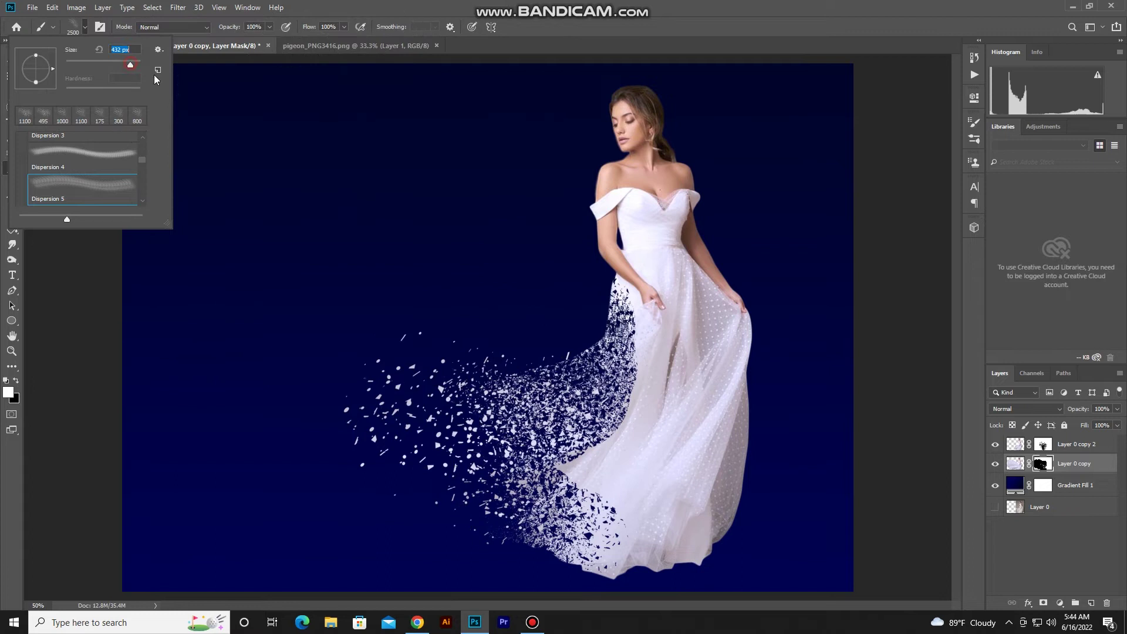
{"action": "key", "text": "Return"}
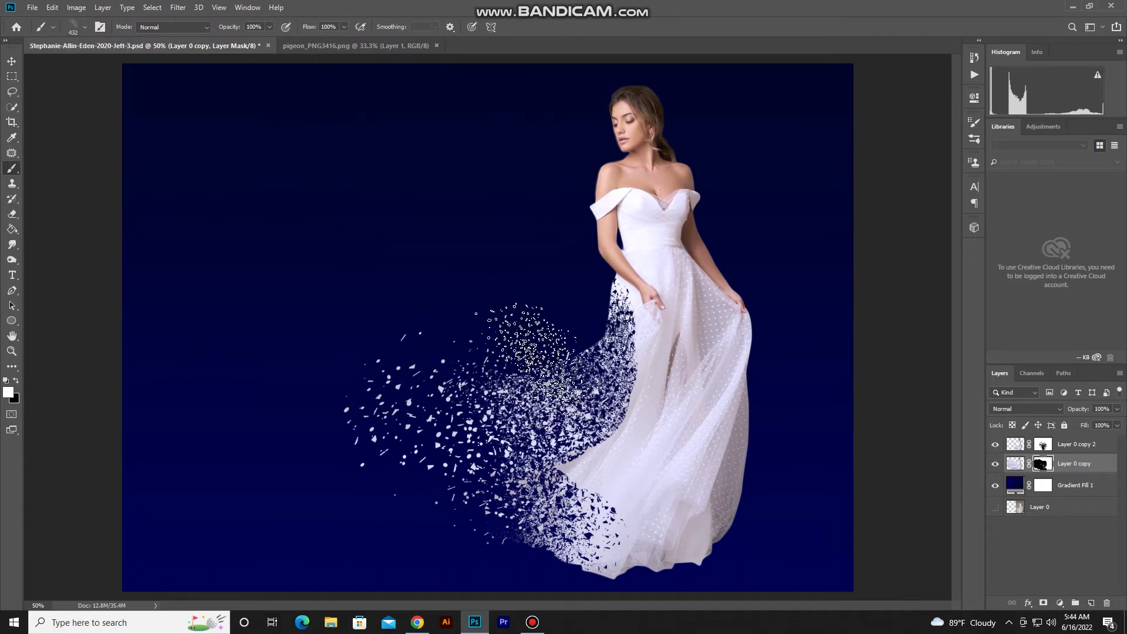
{"action": "key", "text": "bracketright"}
{"action": "key", "text": "bracketright"}
{"action": "key", "text": "bracketright"}
{"action": "key", "text": "bracketright"}
{"action": "key", "text": "bracketright"}
{"action": "key", "text": "bracketright"}
{"action": "left_click", "coordinate": [511, 388]}
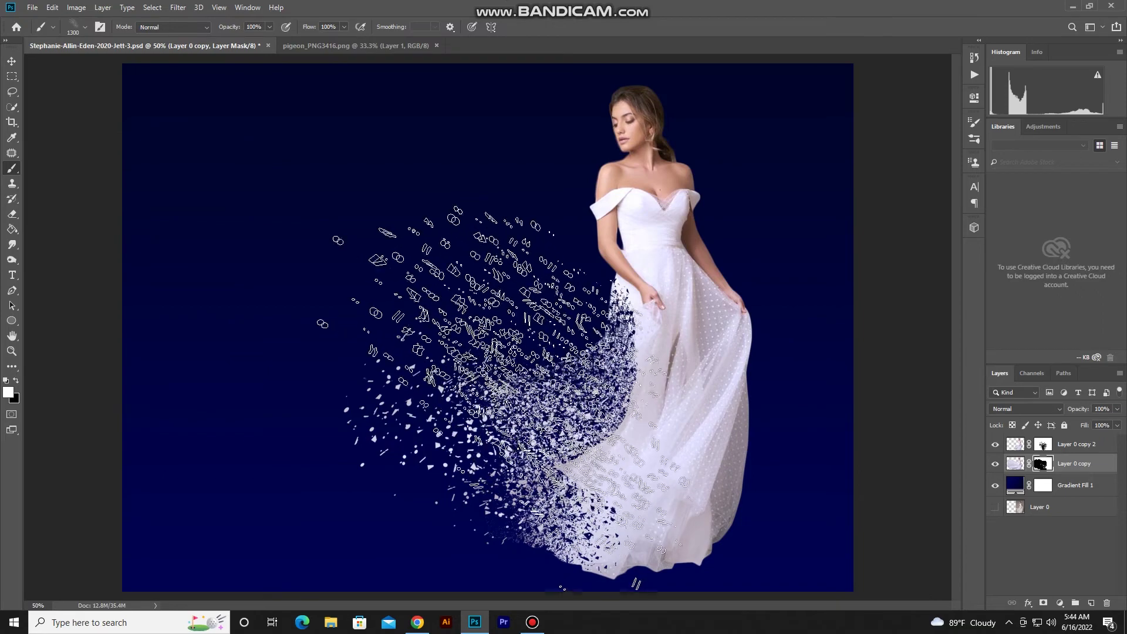
{"action": "key", "text": "bracketright"}
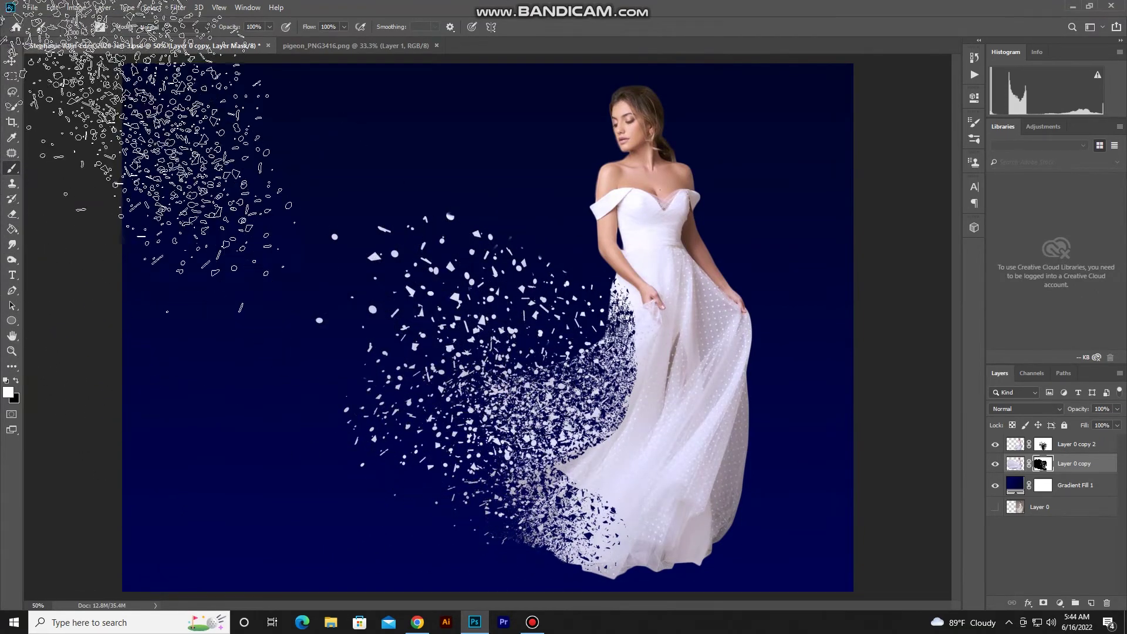
{"action": "left_click", "coordinate": [85, 29]}
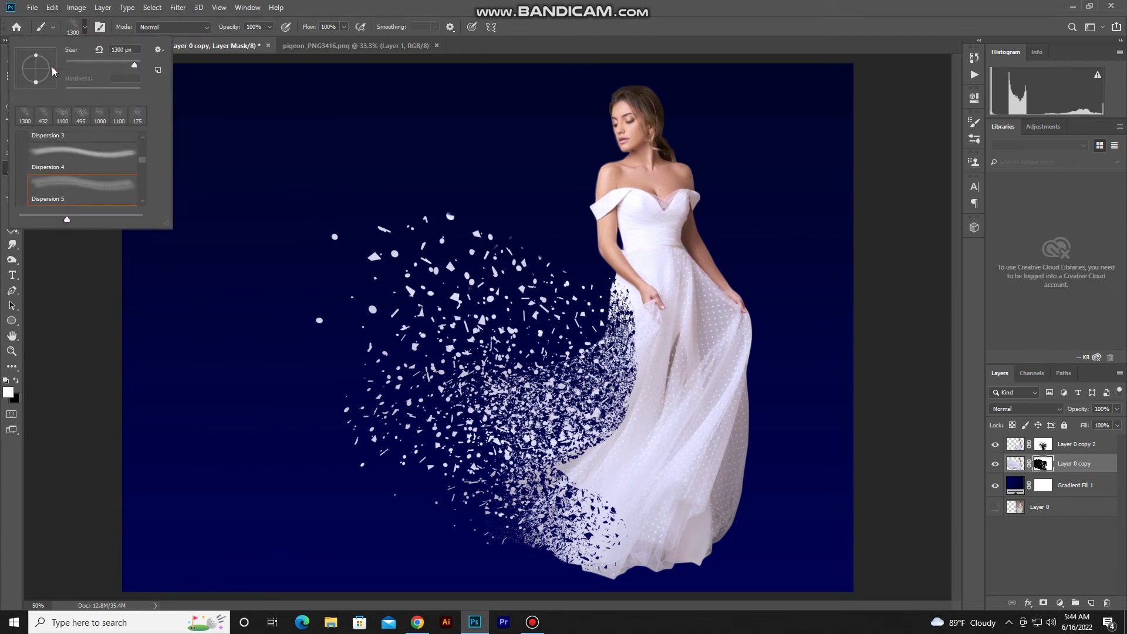
{"action": "left_click", "coordinate": [329, 341]}
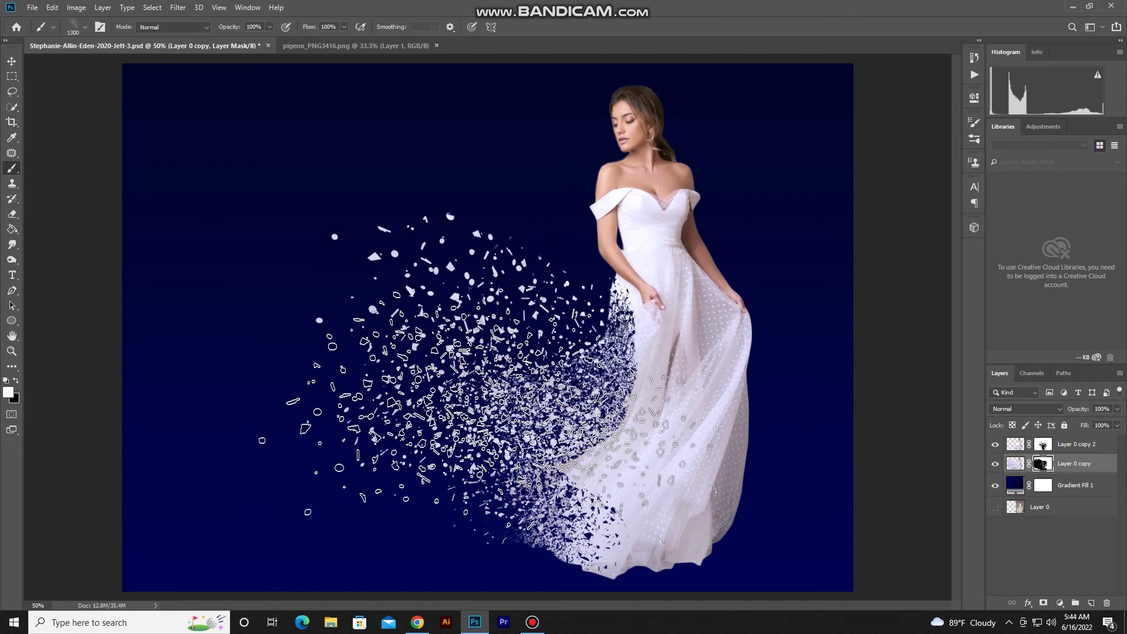
{"action": "key", "text": "bracketleft"}
{"action": "key", "text": "bracketleft"}
{"action": "key", "text": "bracketleft"}
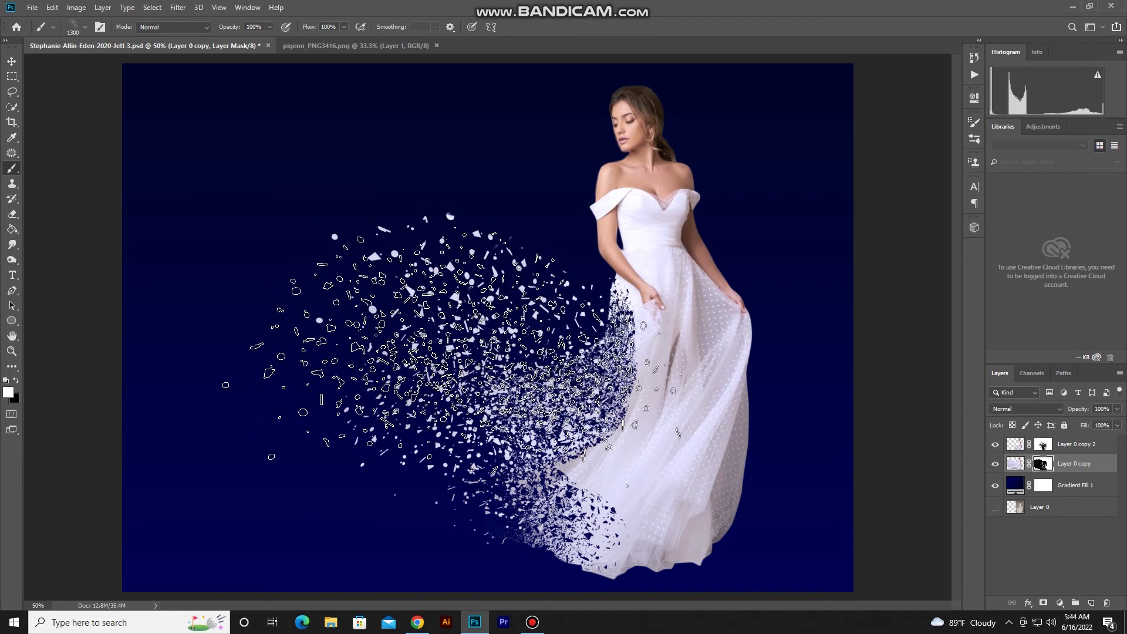
{"action": "key", "text": "bracketleft"}
{"action": "key", "text": "bracketleft"}
{"action": "key", "text": "bracketleft"}
{"action": "key", "text": "bracketleft"}
{"action": "key", "text": "bracketleft"}
{"action": "key", "text": "bracketleft"}
{"action": "key", "text": "bracketleft"}
{"action": "key", "text": "bracketright"}
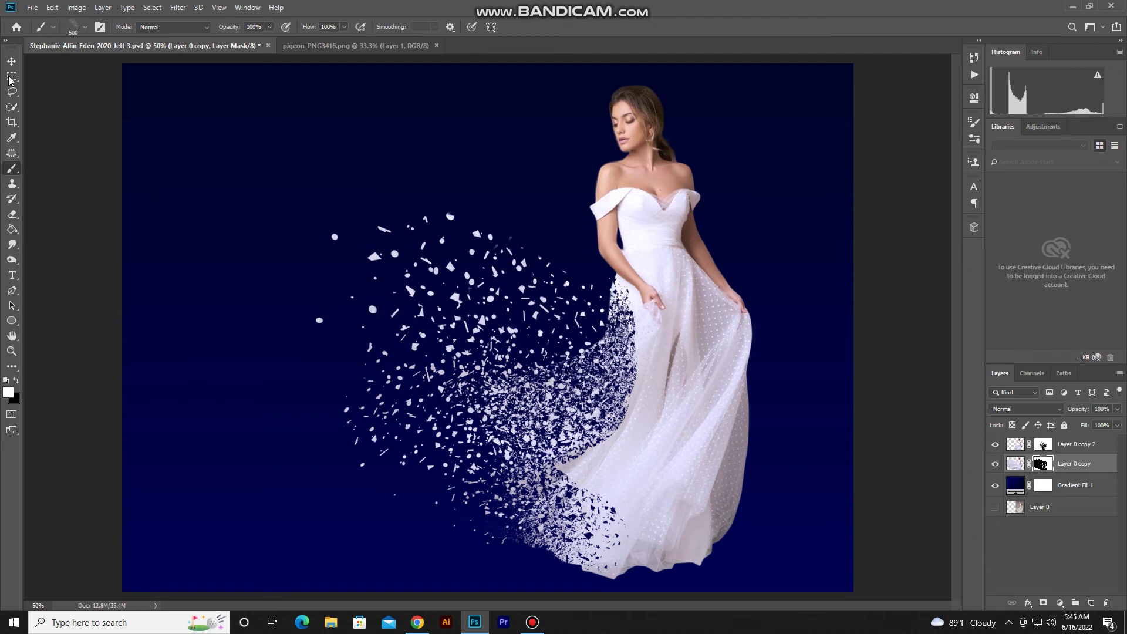
Bring the dove from the dove document into the bride image and shrink it to about a third.
{"action": "key", "text": "m"}
{"action": "left_click", "coordinate": [307, 51]}
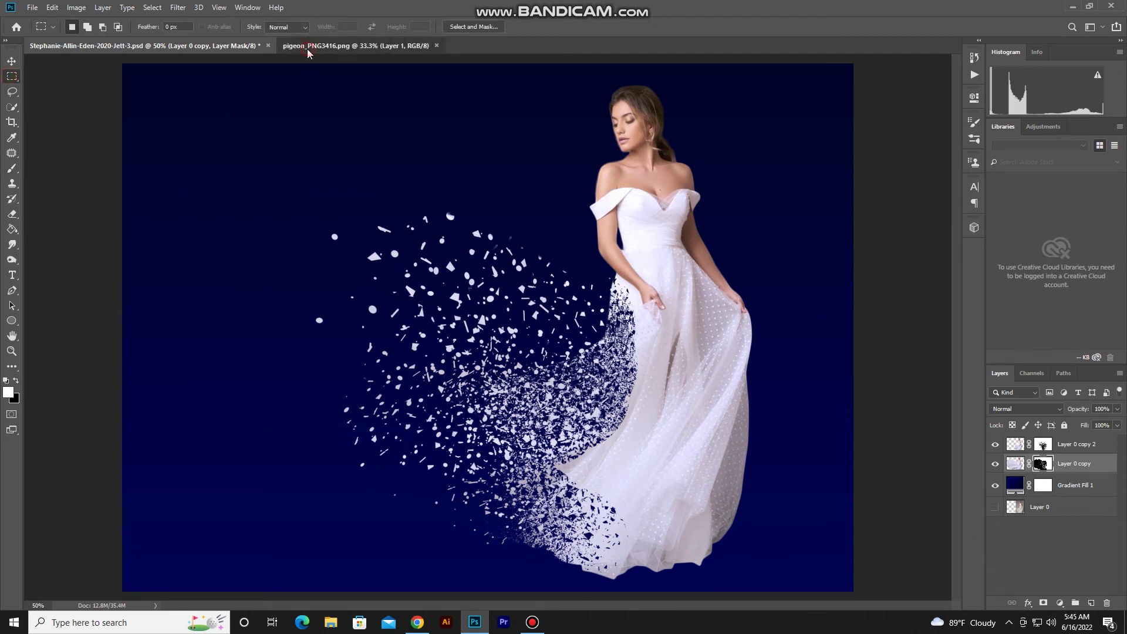
{"action": "left_click", "coordinate": [17, 62]}
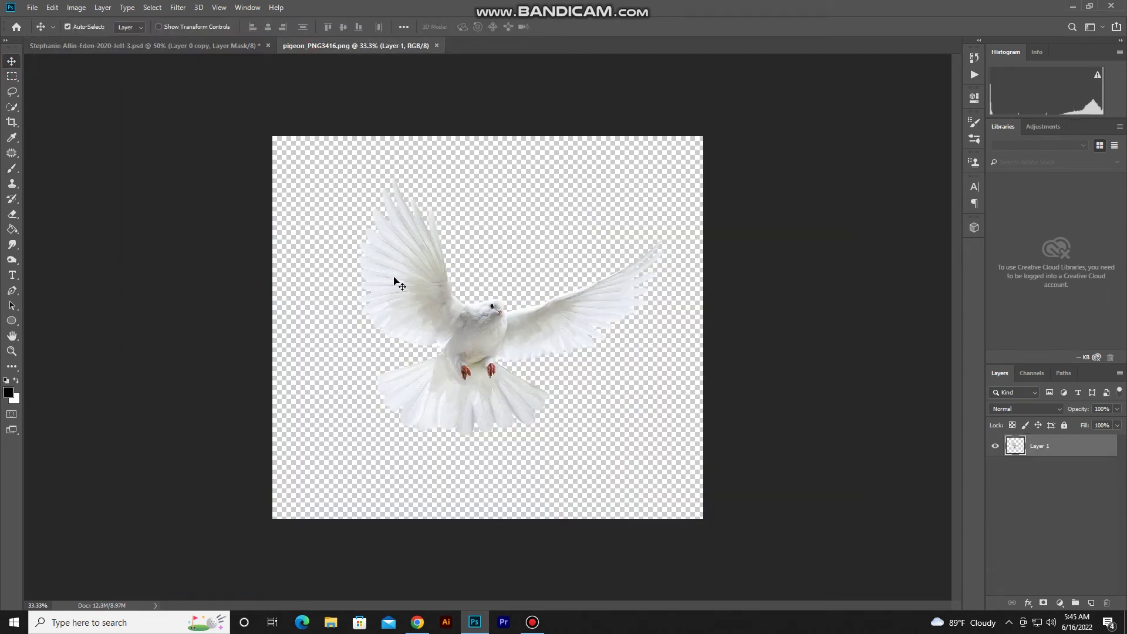
{"action": "left_click_drag", "start_coordinate": [394, 278], "coordinate": [392, 217]}
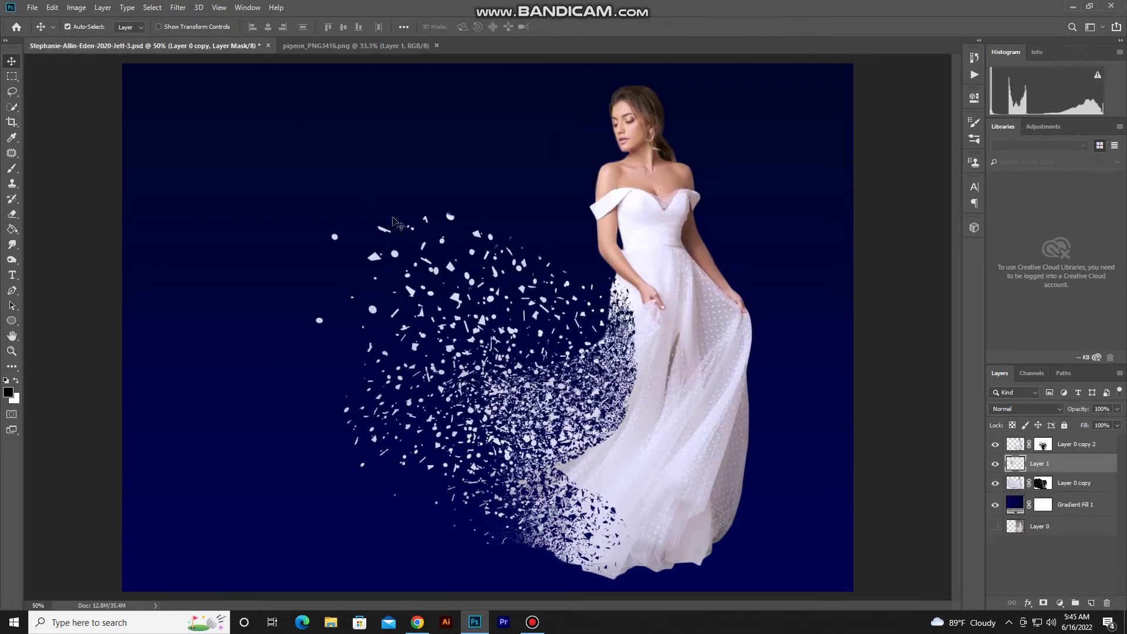
{"action": "left_click_drag", "start_coordinate": [397, 223], "coordinate": [448, 302]}
{"action": "key", "text": "ctrl+t"}
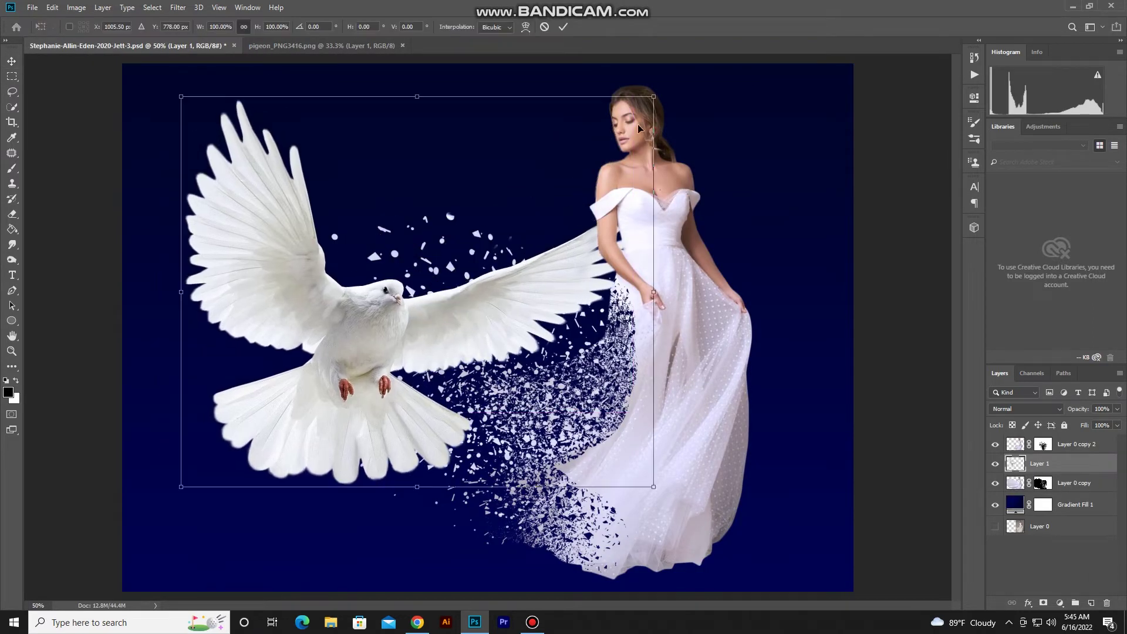
{"action": "left_click_drag", "start_coordinate": [655, 95], "coordinate": [368, 403]}
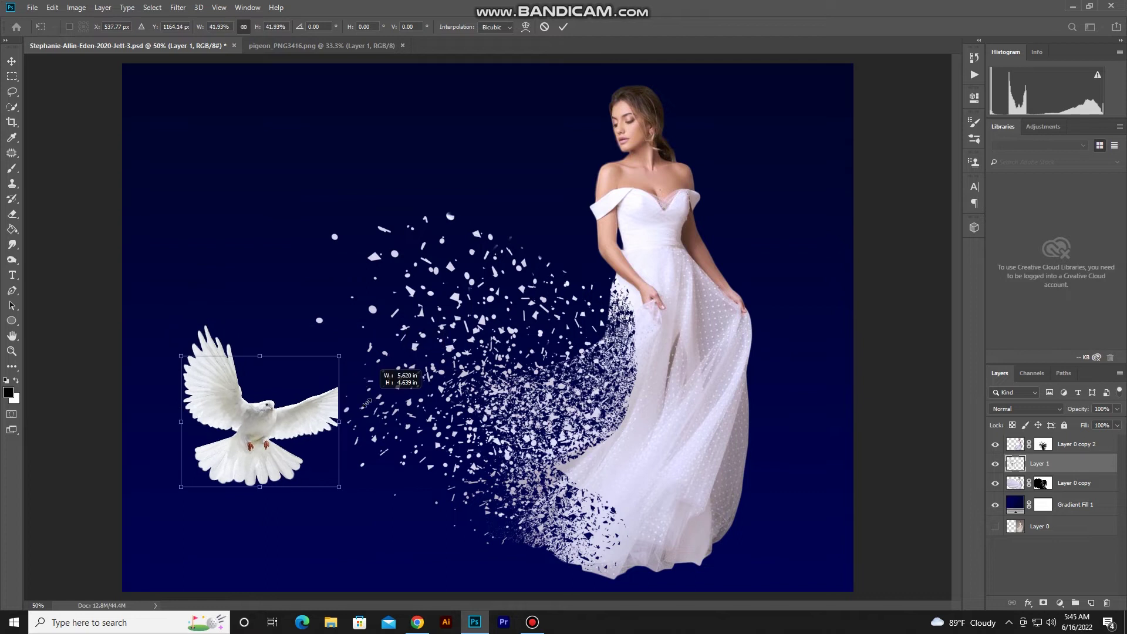
{"action": "key", "text": "Return"}
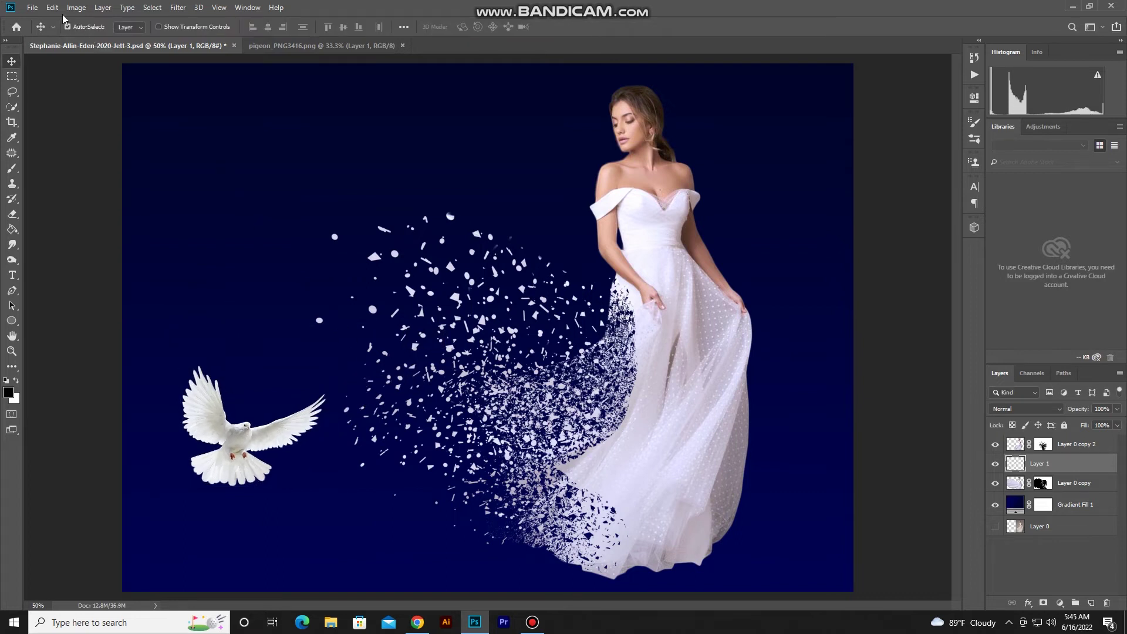
Flip the dove horizontally, place it on the particles, and scale it to about 58 percent.
{"action": "left_click", "coordinate": [53, 8]}
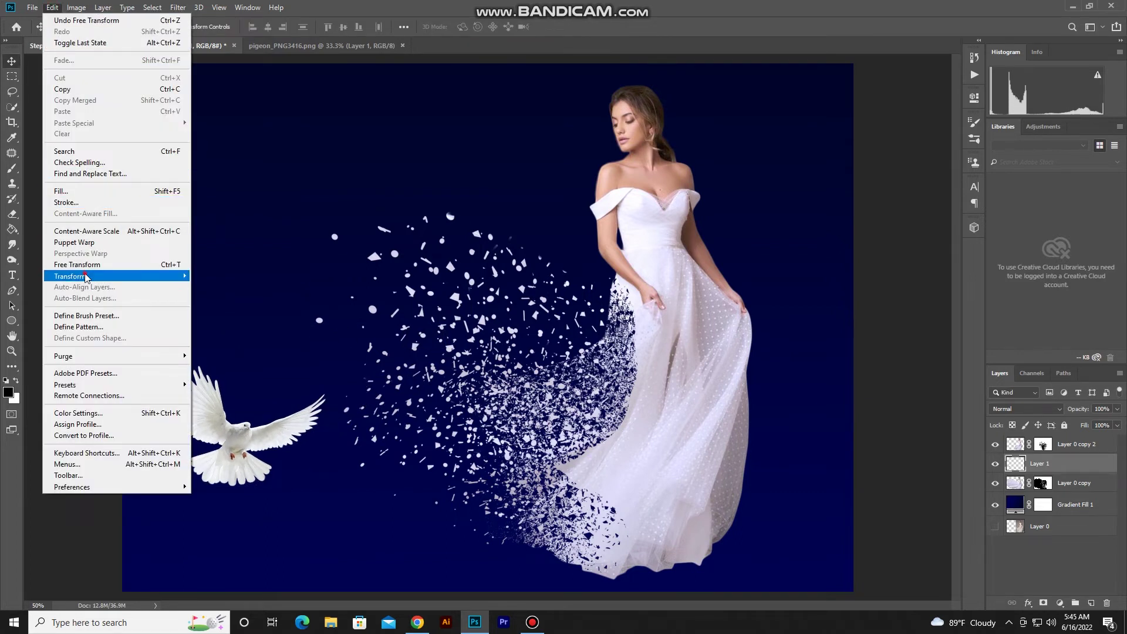
{"action": "mouse_move", "coordinate": [71, 276]}
{"action": "left_click", "coordinate": [238, 407]}
{"action": "left_click_drag", "start_coordinate": [264, 434], "coordinate": [525, 412]}
{"action": "key", "text": "ctrl+t"}
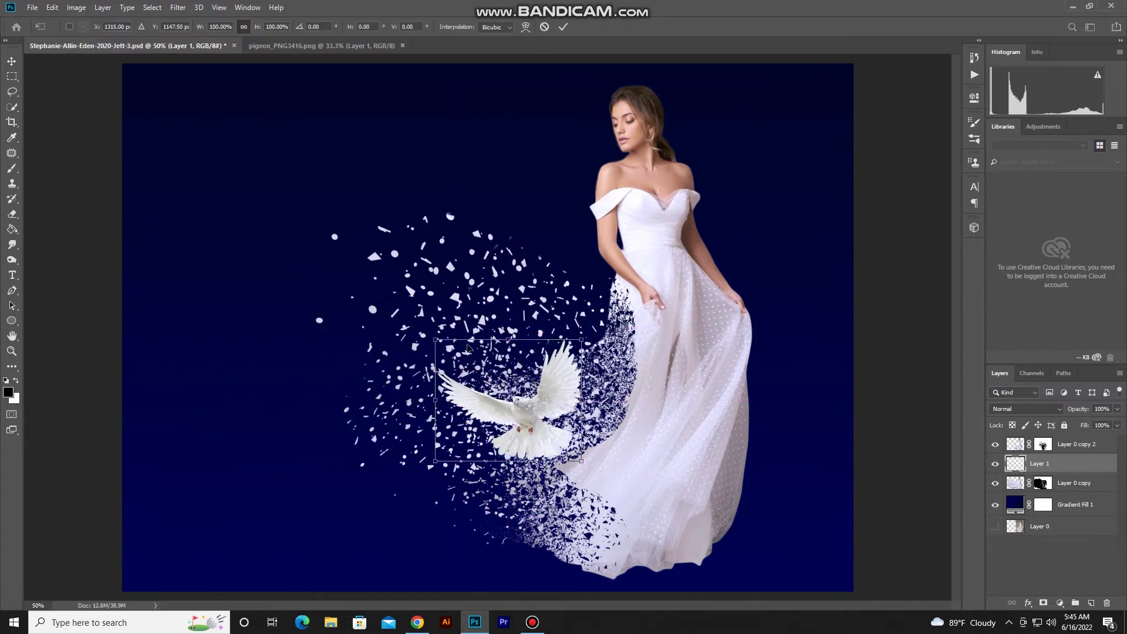
{"action": "left_click_drag", "start_coordinate": [435, 339], "coordinate": [497, 391]}
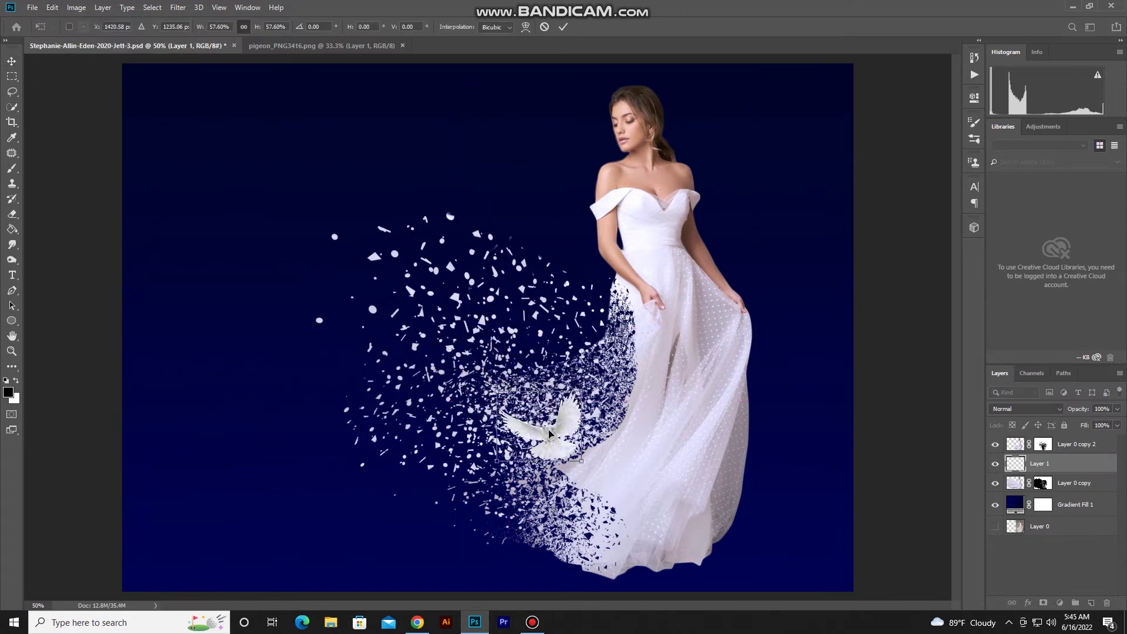
{"action": "left_click_drag", "start_coordinate": [562, 427], "coordinate": [564, 276]}
{"action": "key", "text": "Return"}
Move the dove layer to the top and Alt-drag two copies to start a flock.
{"action": "key", "text": "ctrl+z"}
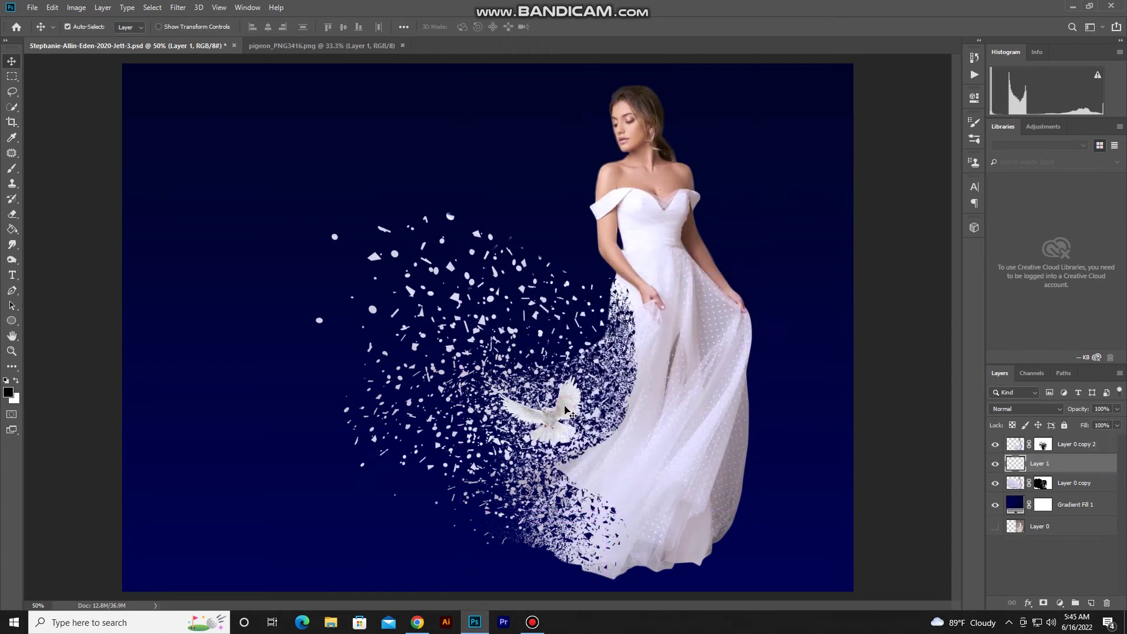
{"action": "left_click_drag", "start_coordinate": [1037, 464], "coordinate": [1029, 447]}
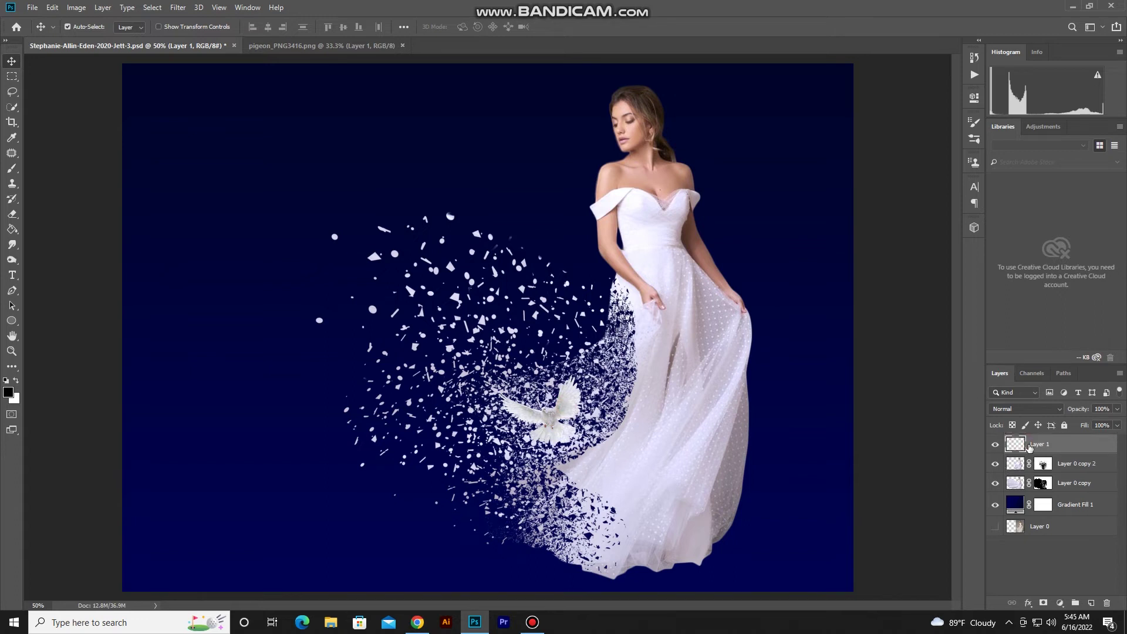
{"action": "key", "text": "alt"}
{"action": "left_click_drag", "start_coordinate": [565, 376], "coordinate": [562, 297]}
{"action": "mouse_move", "coordinate": [573, 336]}
{"action": "left_mouse_down"}
{"action": "mouse_move", "coordinate": [491, 371]}
{"action": "mouse_move", "coordinate": [496, 467]}
{"action": "mouse_move", "coordinate": [393, 398]}
{"action": "mouse_move", "coordinate": [383, 323]}
{"action": "mouse_move", "coordinate": [459, 280]}
{"action": "mouse_move", "coordinate": [426, 237]}
{"action": "mouse_move", "coordinate": [527, 235]}
{"action": "left_mouse_up"}
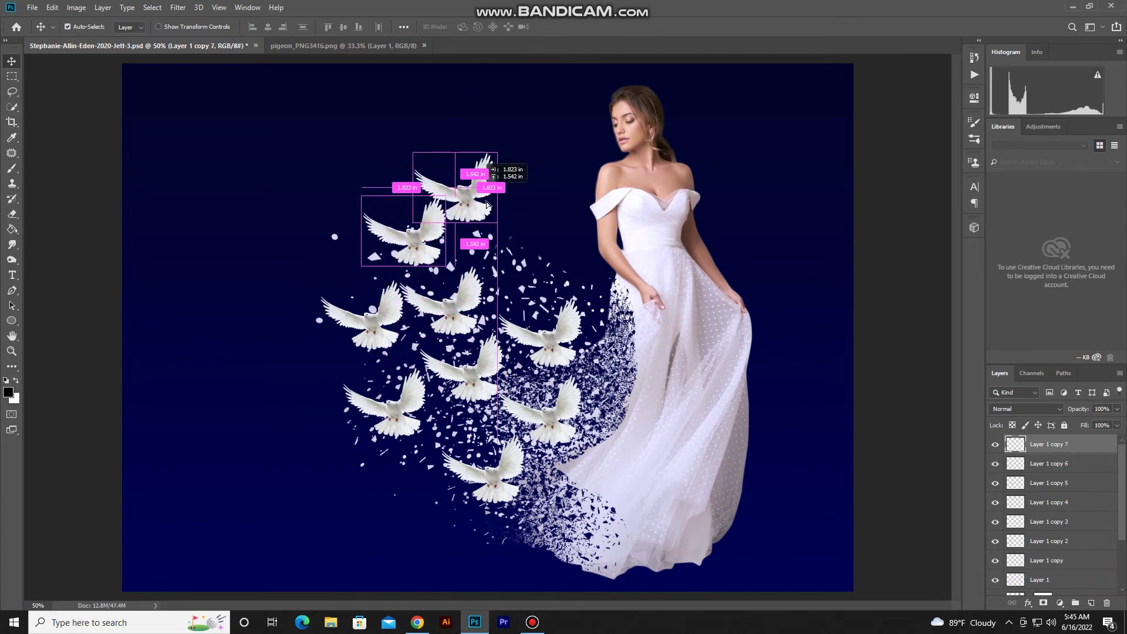
Drag two dove copies toward the upper left and shrink one dove near the dress.
{"action": "mouse_move", "coordinate": [419, 265]}
{"action": "left_mouse_down", "text": "alt"}
{"action": "mouse_move", "coordinate": [320, 203]}
{"action": "mouse_move", "coordinate": [289, 281]}
{"action": "mouse_move", "coordinate": [249, 195]}
{"action": "left_mouse_up", "text": "alt"}
{"action": "left_click", "coordinate": [552, 351]}
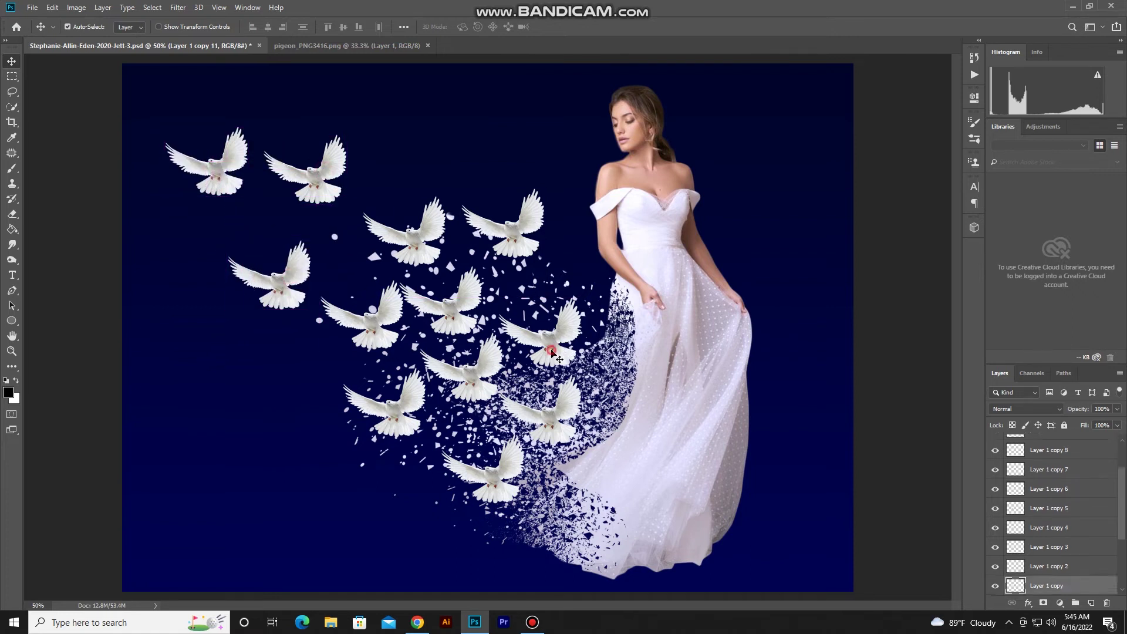
{"action": "key", "text": "ctrl+t"}
{"action": "mouse_move", "coordinate": [572, 325]}
{"action": "left_mouse_down"}
{"action": "mouse_move", "coordinate": [562, 351]}
{"action": "mouse_move", "coordinate": [541, 353]}
{"action": "left_mouse_up"}
{"action": "key", "text": "Return"}
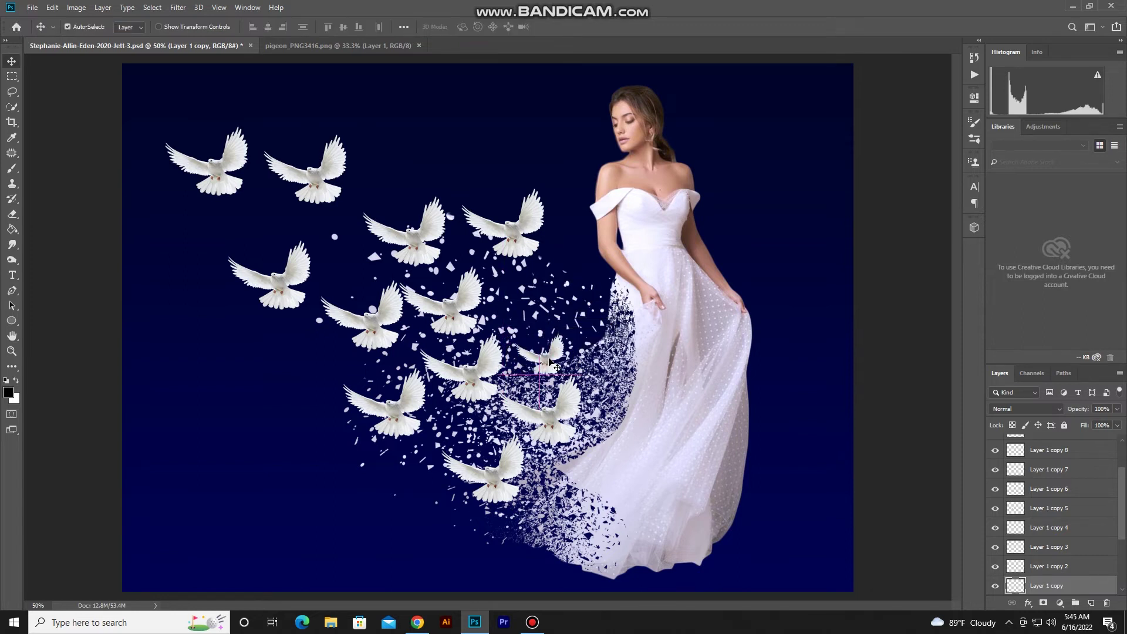
Enlarge another dove to about 141 percent.
{"action": "left_click", "coordinate": [470, 375]}
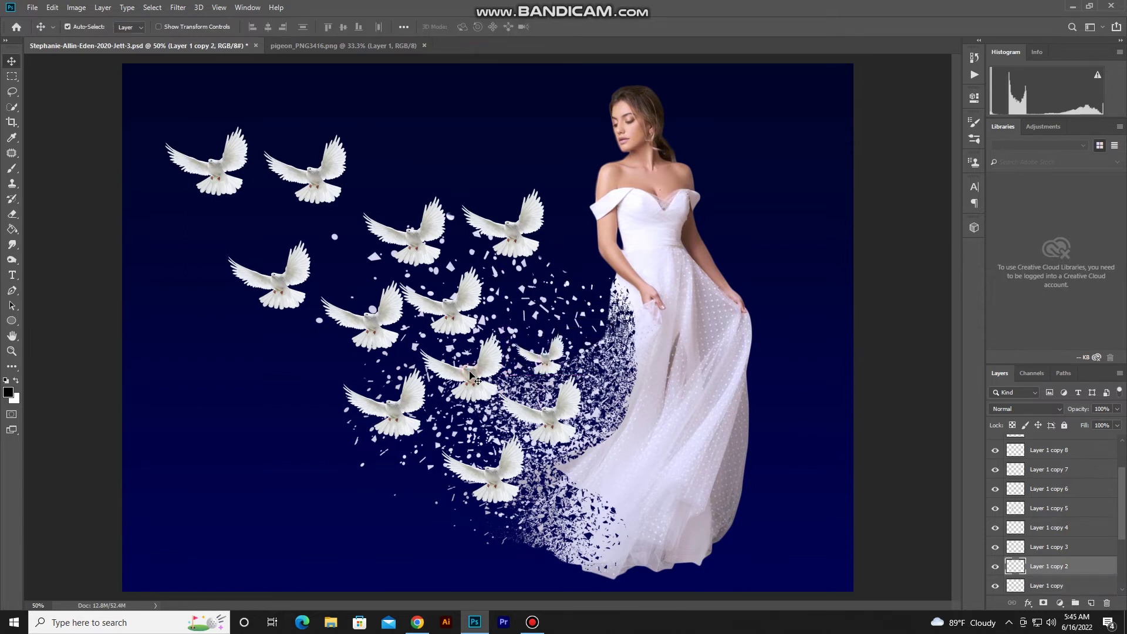
{"action": "key", "text": "ctrl+t"}
{"action": "left_click_drag", "start_coordinate": [502, 330], "coordinate": [537, 294]}
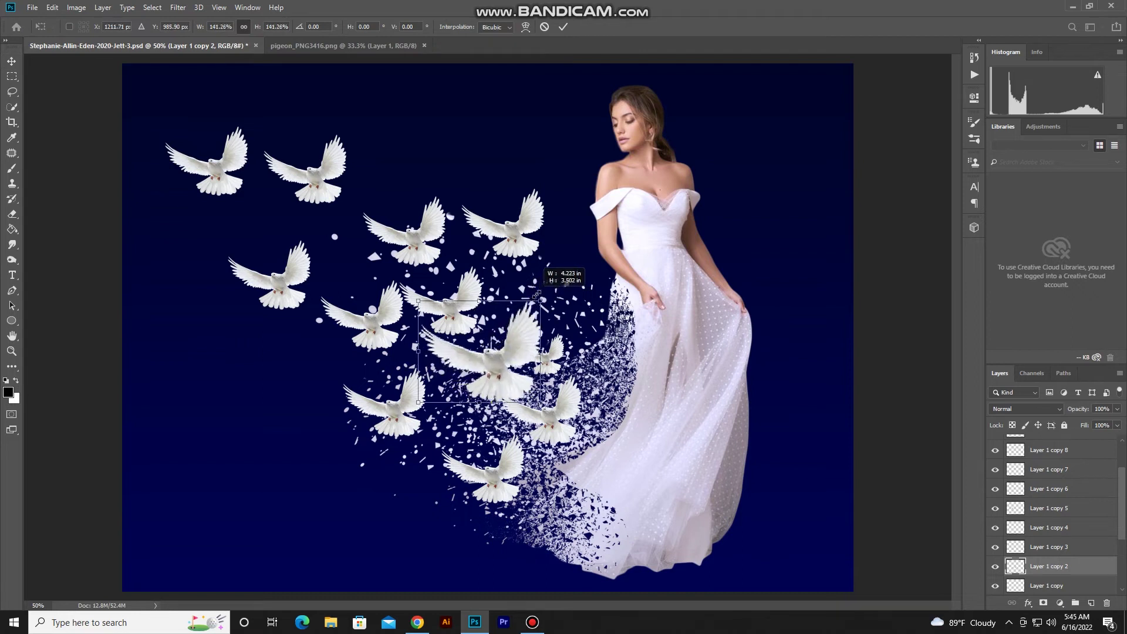
{"action": "key", "text": "Return"}
Nudge two doves into place and shrink one to about 75 percent.
{"action": "left_click_drag", "start_coordinate": [559, 357], "coordinate": [577, 352]}
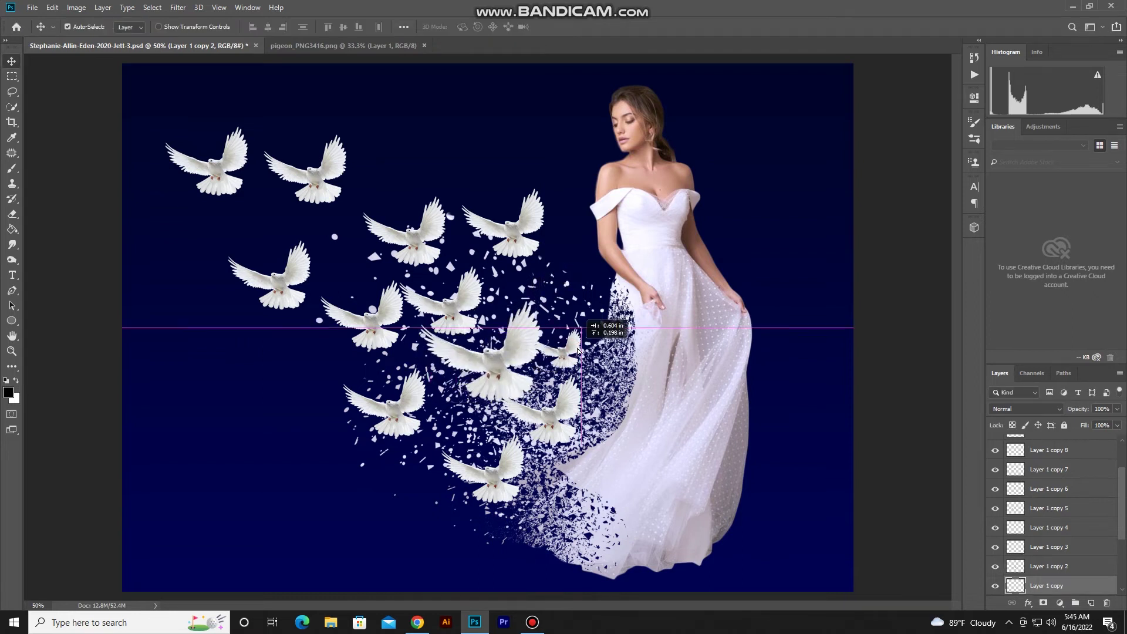
{"action": "left_click_drag", "start_coordinate": [574, 413], "coordinate": [579, 417]}
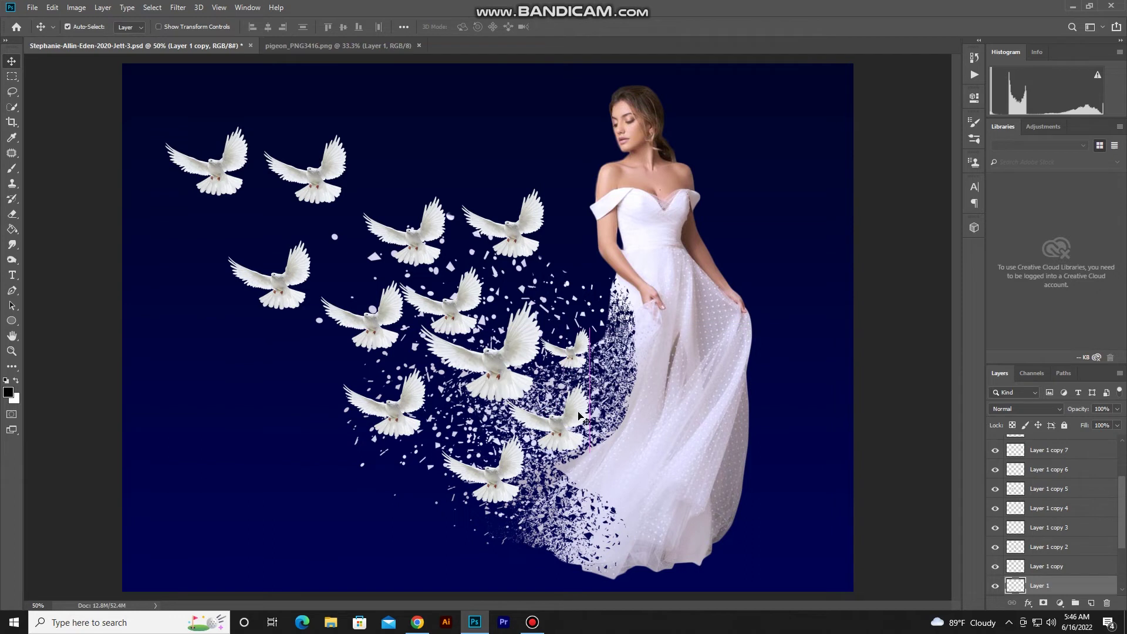
{"action": "key", "text": "ctrl+t"}
{"action": "left_click_drag", "start_coordinate": [520, 391], "coordinate": [531, 398]}
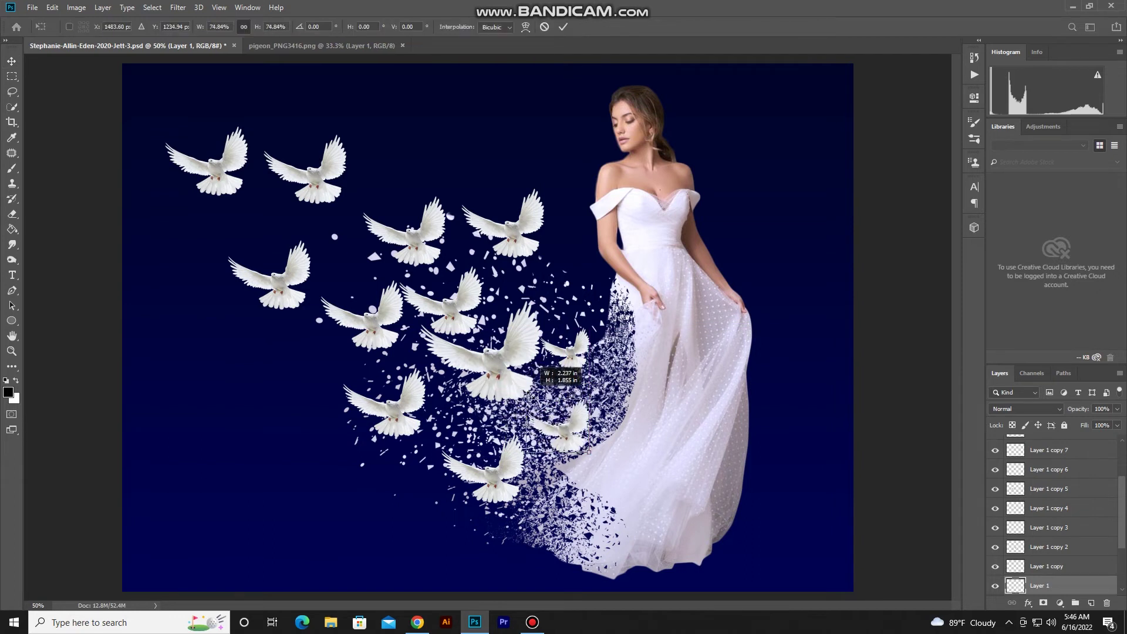
{"action": "key", "text": "Return"}
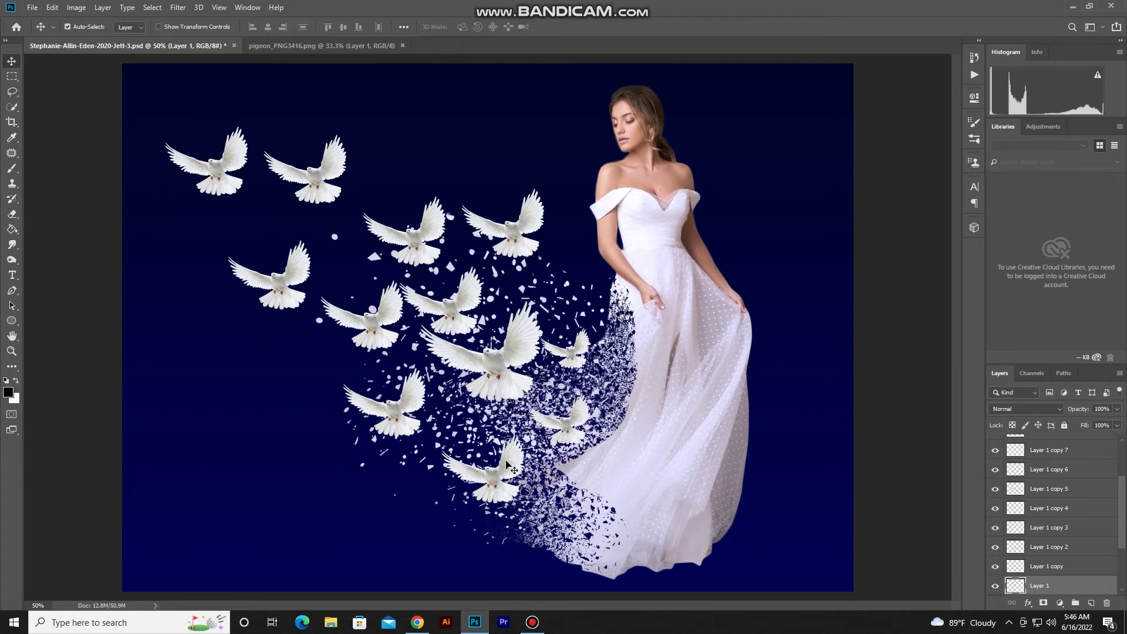
Reposition two more doves and shrink the lower-left one to about two-thirds size.
{"action": "left_click_drag", "start_coordinate": [514, 456], "coordinate": [521, 455]}
{"action": "left_click_drag", "start_coordinate": [407, 409], "coordinate": [424, 414]}
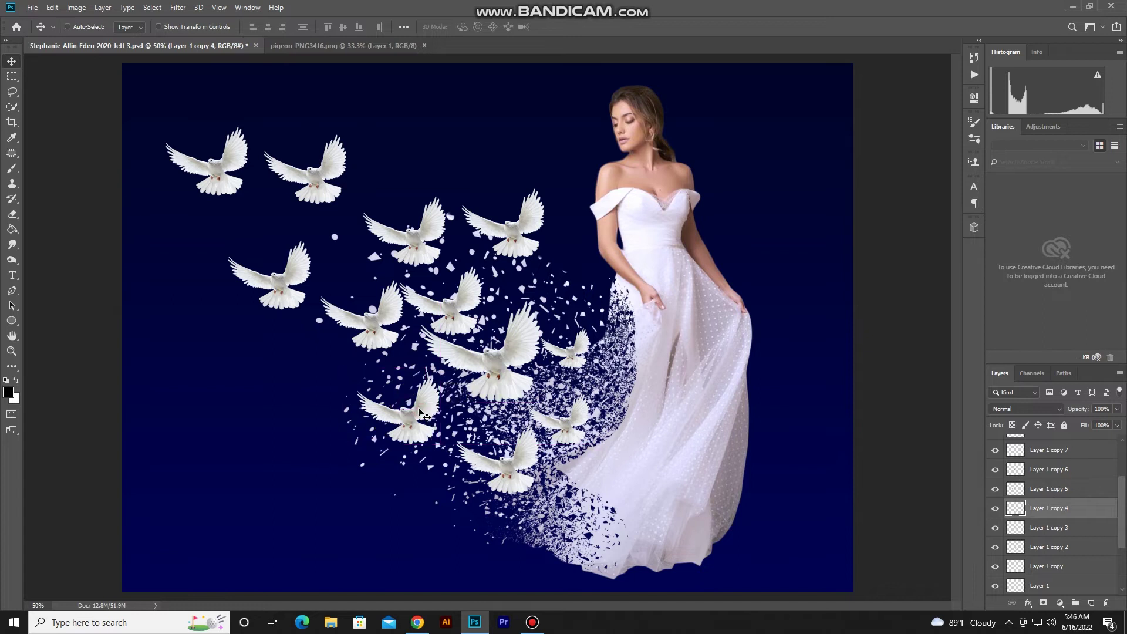
{"action": "key", "text": "ctrl+t"}
{"action": "mouse_move", "coordinate": [356, 371]}
{"action": "left_mouse_down"}
{"action": "mouse_move", "coordinate": [385, 398]}
{"action": "mouse_move", "coordinate": [419, 382]}
{"action": "left_mouse_up"}
{"action": "key", "text": "Return"}
{"action": "key", "text": "ctrl+t"}
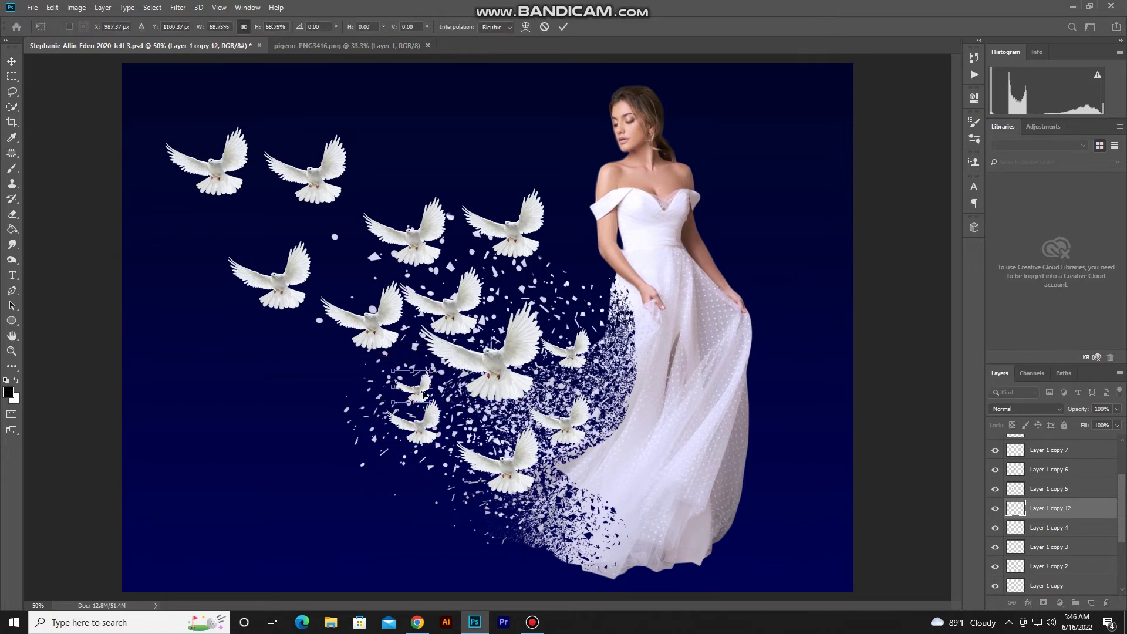
Place a small dove copy further right, moved up beside the dress.
{"action": "key", "text": "Return"}
{"action": "left_click_drag", "start_coordinate": [435, 384], "coordinate": [556, 390]}
{"action": "left_click_drag", "start_coordinate": [555, 349], "coordinate": [555, 299]}
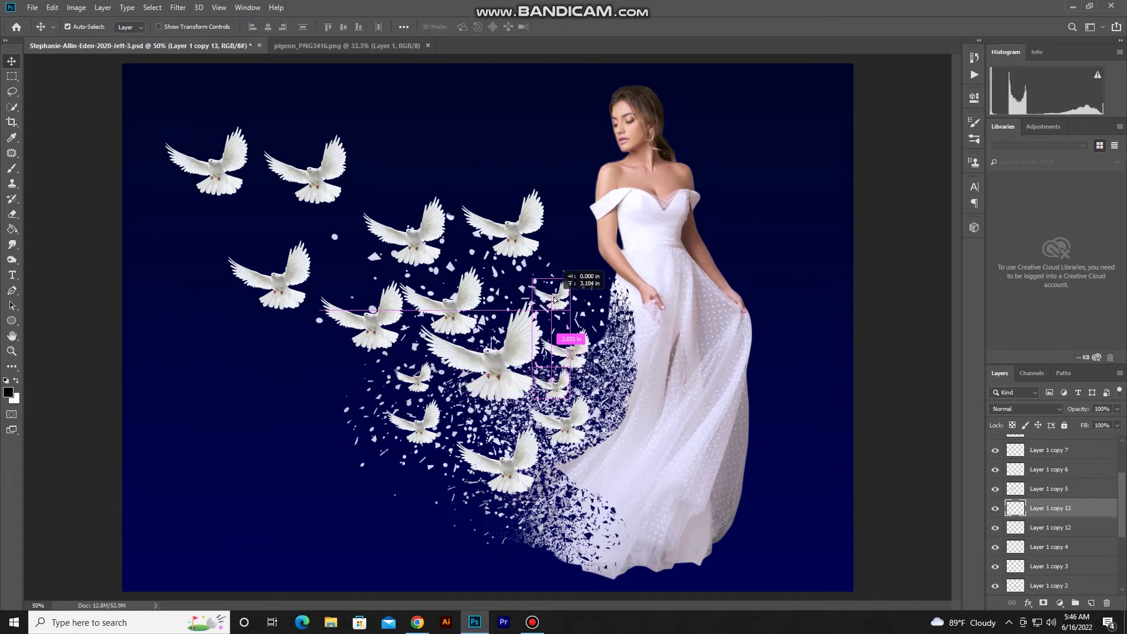
{"action": "key", "text": "ctrl+t"}
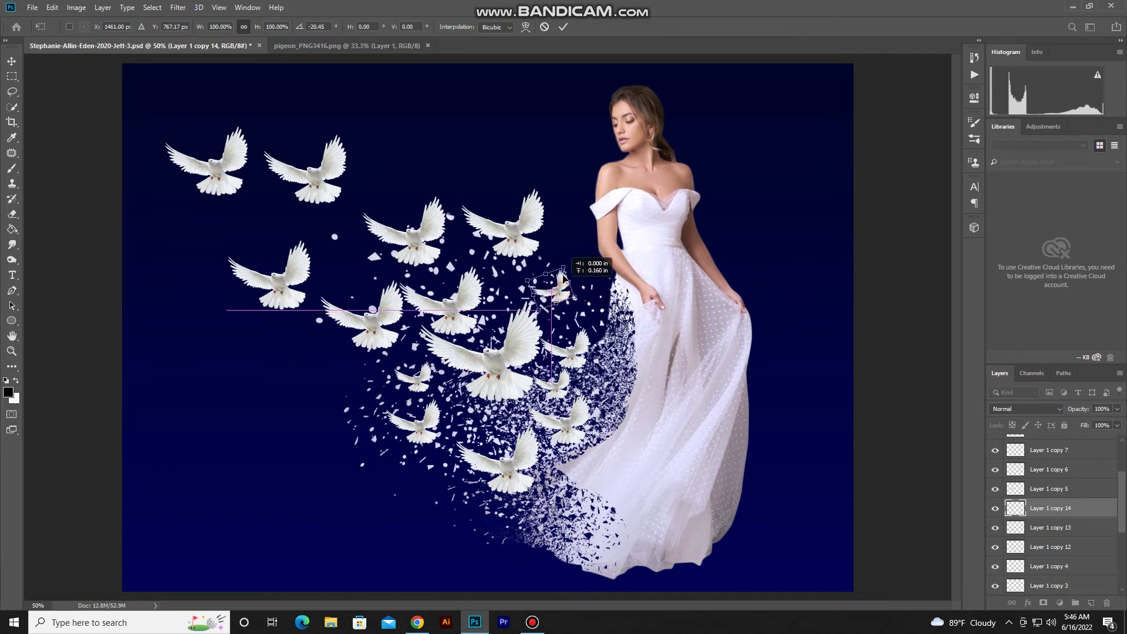
{"action": "key", "text": "Return"}
Enlarge the upper-middle dove to about one and a half times and shift it up-left.
{"action": "left_click", "coordinate": [413, 244]}
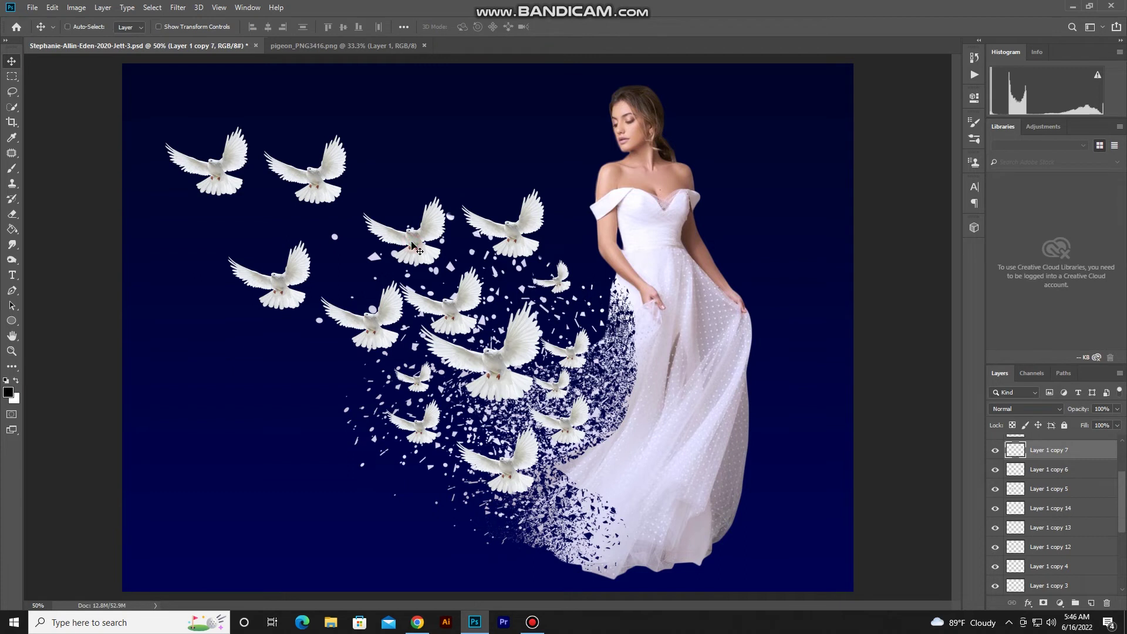
{"action": "key", "text": "ctrl+t"}
{"action": "left_click_drag", "start_coordinate": [361, 193], "coordinate": [320, 161]}
{"action": "left_click_drag", "start_coordinate": [428, 242], "coordinate": [431, 251]}
{"action": "key", "text": "Return"}
Shrink the lower dove on the flock's left to about 70 percent.
{"action": "left_click", "coordinate": [393, 312]}
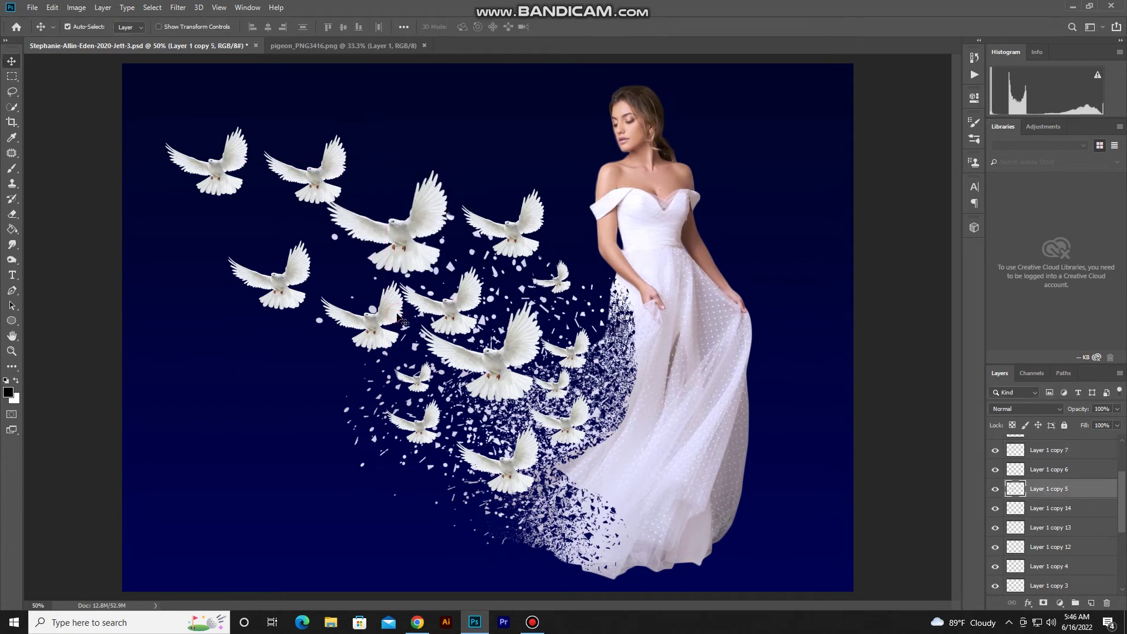
{"action": "key", "text": "ctrl+t"}
{"action": "mouse_move", "coordinate": [403, 281]}
{"action": "left_mouse_down"}
{"action": "mouse_move", "coordinate": [377, 300]}
{"action": "mouse_move", "coordinate": [398, 307]}
{"action": "left_mouse_up"}
{"action": "key", "text": "Return"}
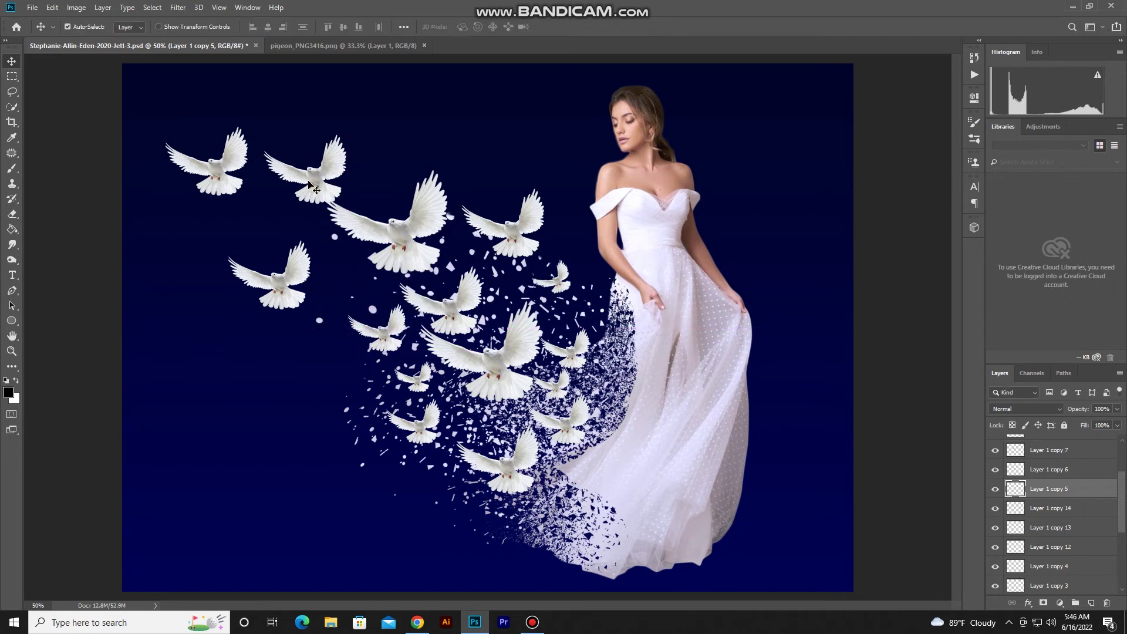
Shift the top doves rightward and enlarge the top-left dove to about 176 percent.
{"action": "left_click_drag", "start_coordinate": [309, 185], "coordinate": [350, 181]}
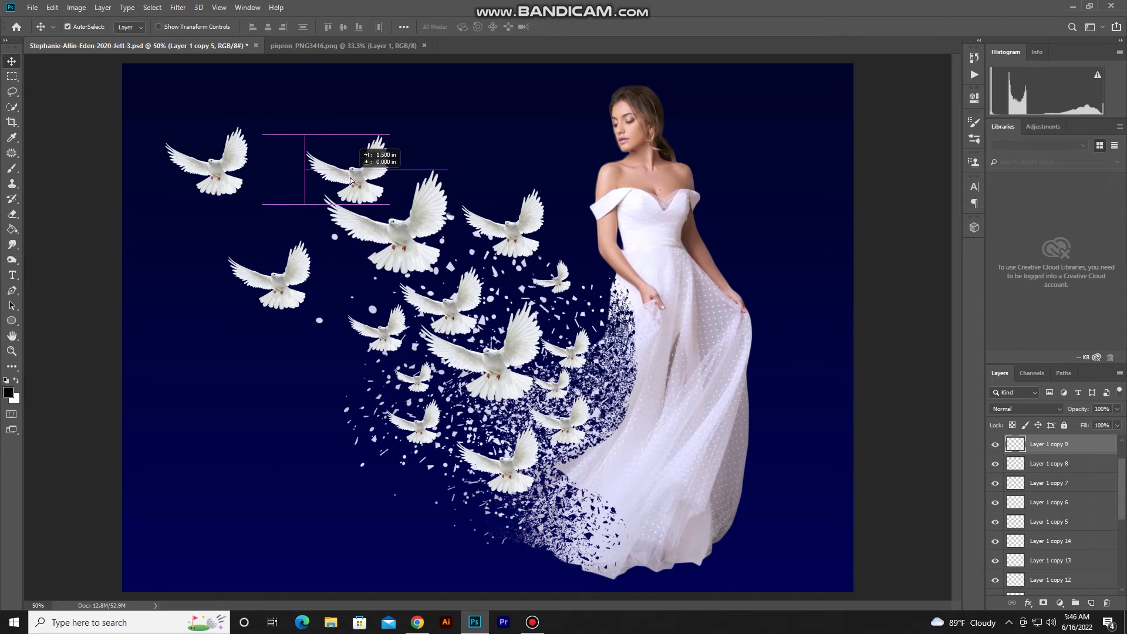
{"action": "left_click_drag", "start_coordinate": [236, 190], "coordinate": [273, 203]}
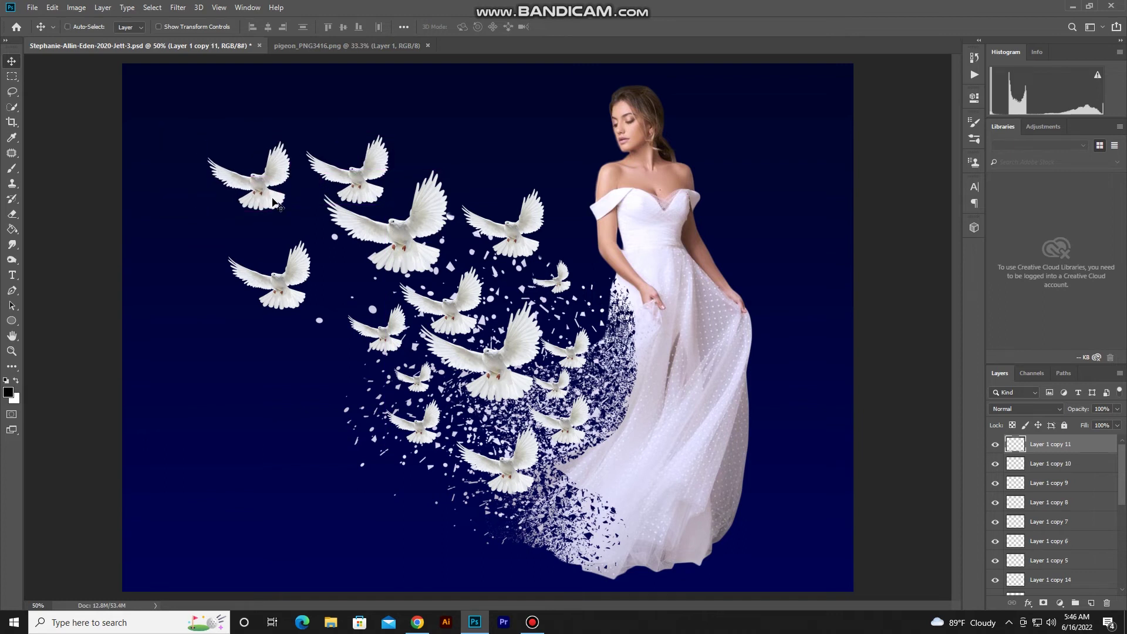
{"action": "key", "text": "ctrl+t"}
{"action": "left_click_drag", "start_coordinate": [205, 139], "coordinate": [151, 86]}
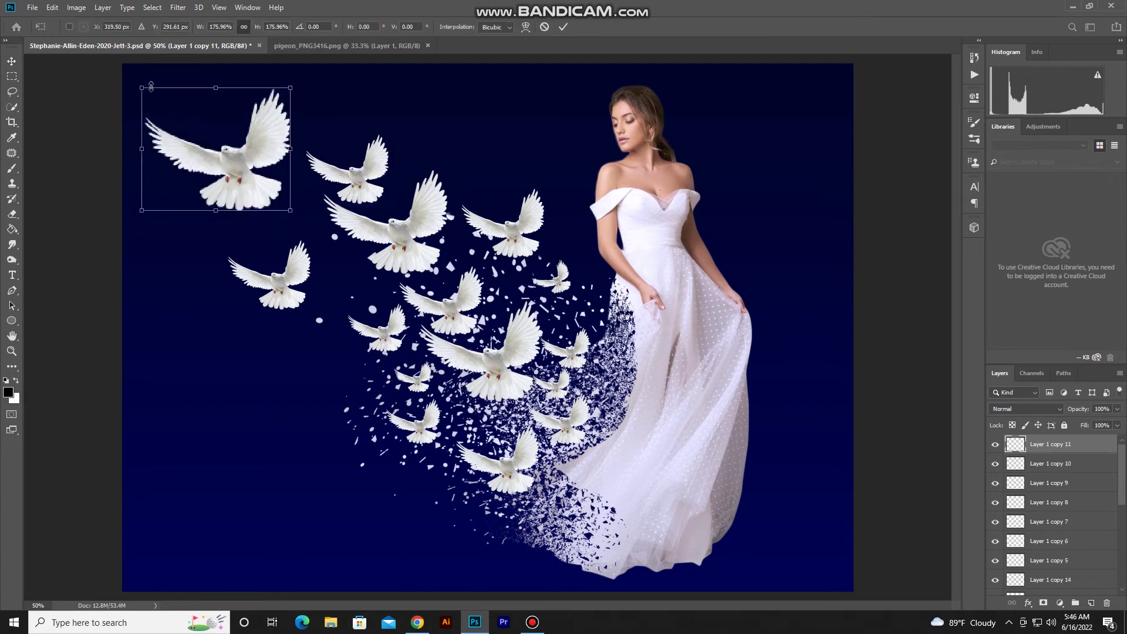
{"action": "left_click_drag", "start_coordinate": [268, 165], "coordinate": [275, 172]}
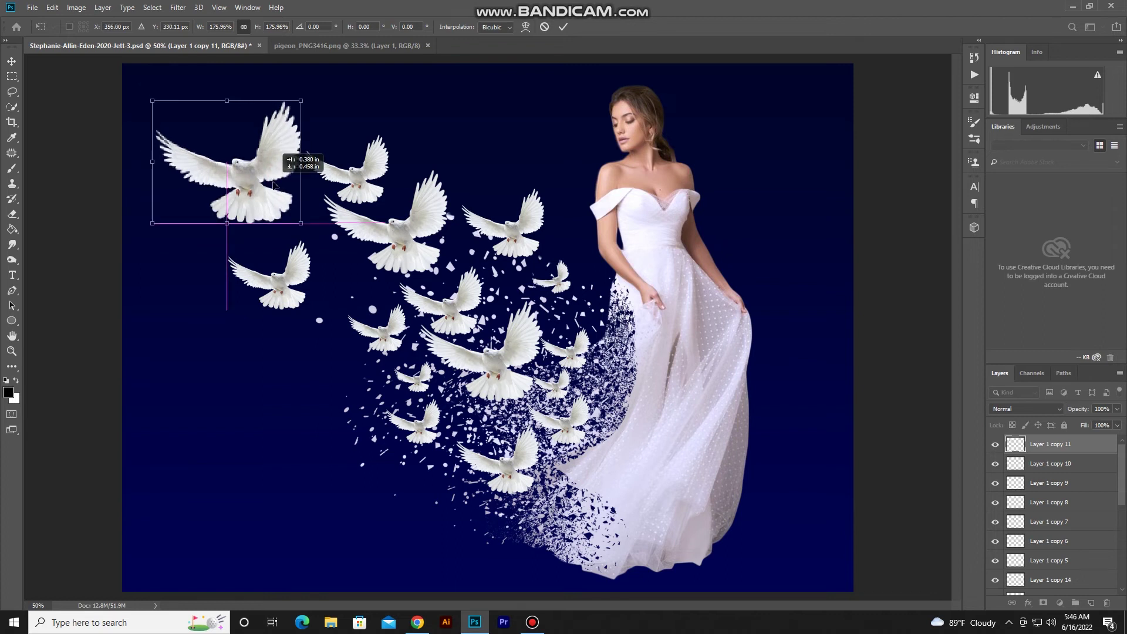
{"action": "left_click_drag", "start_coordinate": [276, 174], "coordinate": [270, 183]}
{"action": "key", "text": "Return"}
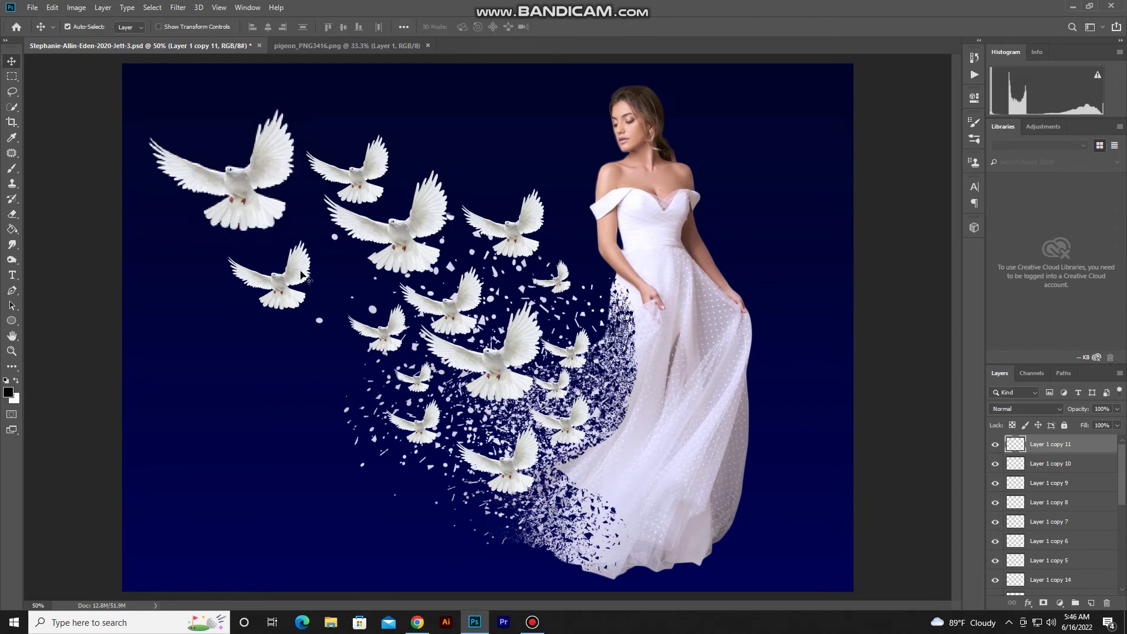
Move the dove below up-right and add a tiny dove copy further left.
{"action": "left_click_drag", "start_coordinate": [301, 271], "coordinate": [325, 258]}
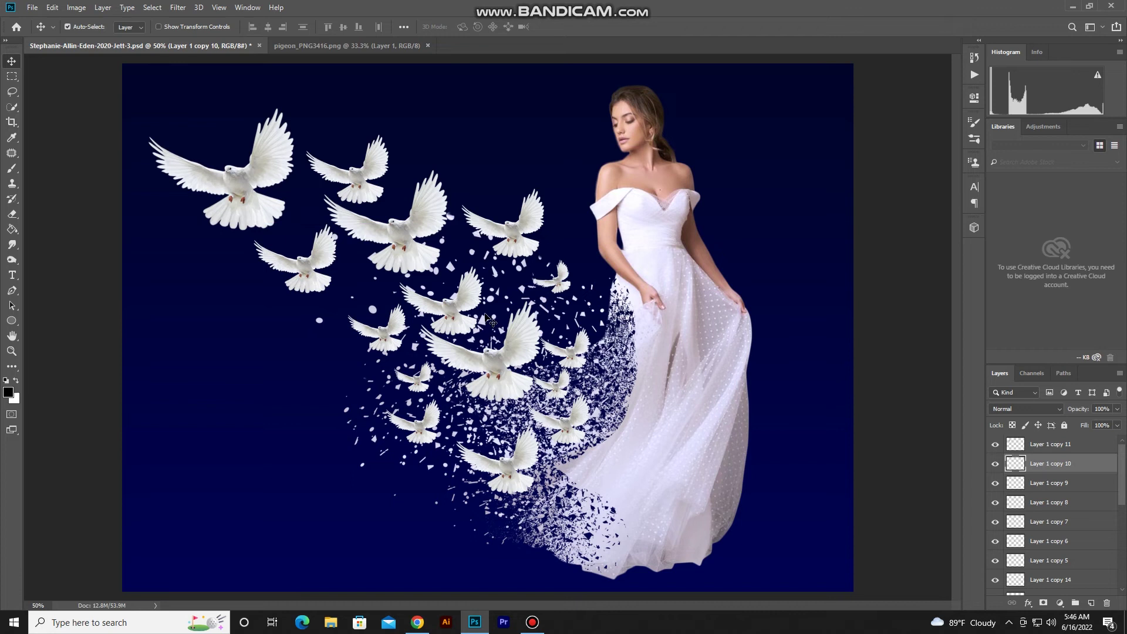
{"action": "left_click", "coordinate": [561, 271]}
{"action": "left_click_drag", "start_coordinate": [560, 271], "coordinate": [365, 287]}
{"action": "key", "text": "ctrl+t"}
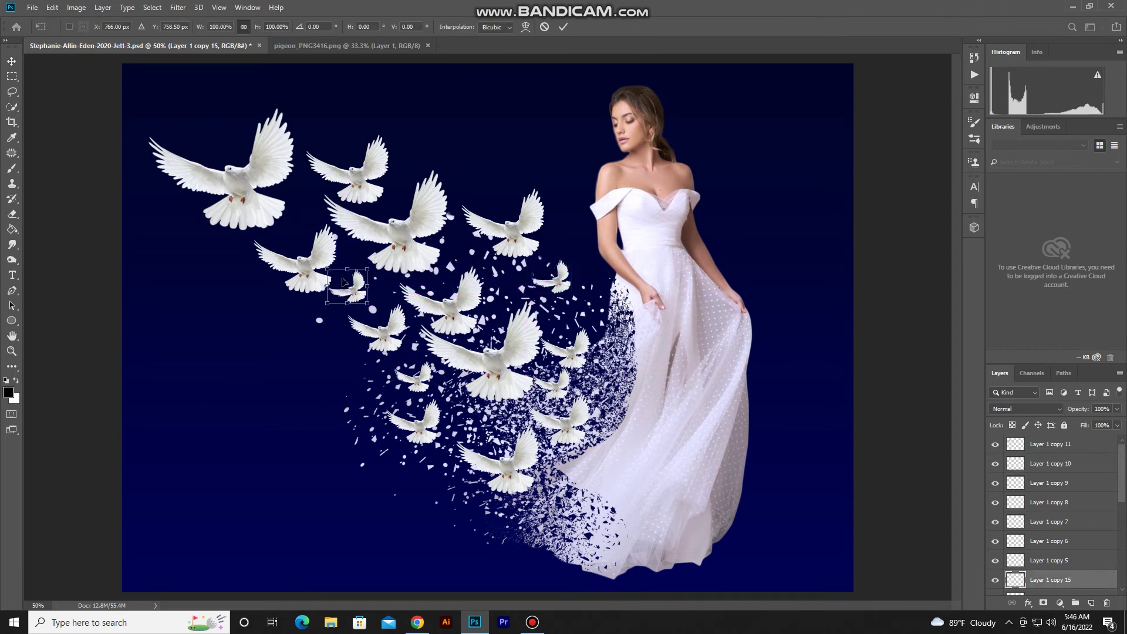
{"action": "mouse_move", "coordinate": [330, 273]}
{"action": "left_mouse_down"}
{"action": "mouse_move", "coordinate": [347, 286]}
{"action": "mouse_move", "coordinate": [308, 212]}
{"action": "left_mouse_up"}
{"action": "key", "text": "Return"}
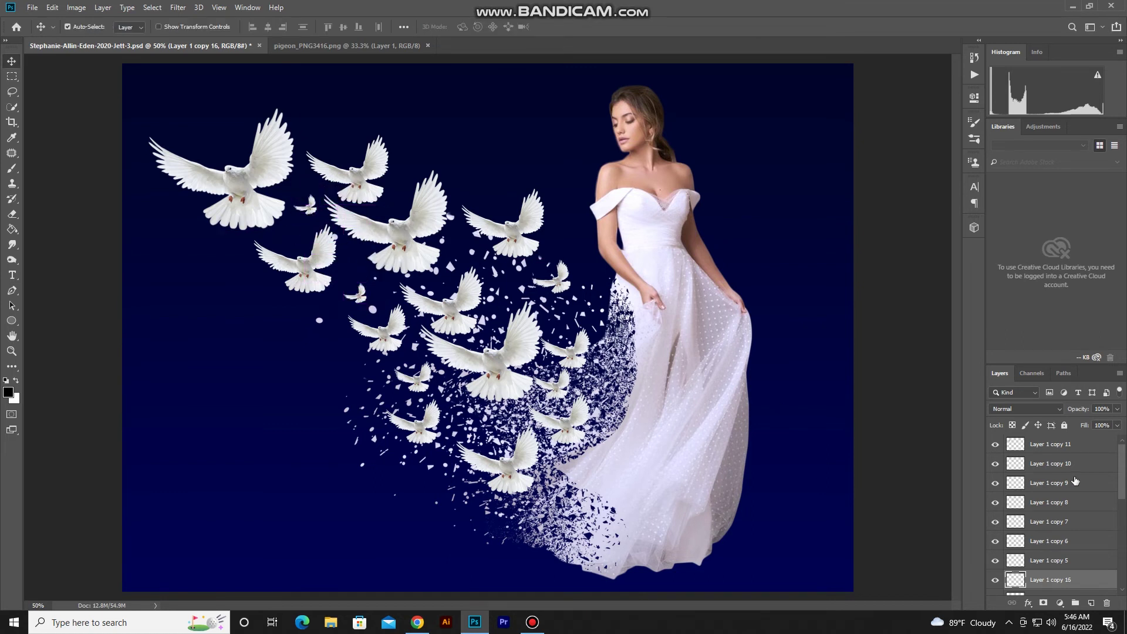
Select every dove layer in the Layers panel, down through Layer 1.
{"action": "left_click", "coordinate": [1053, 447]}
{"action": "left_click", "coordinate": [1051, 464], "text": "shift"}
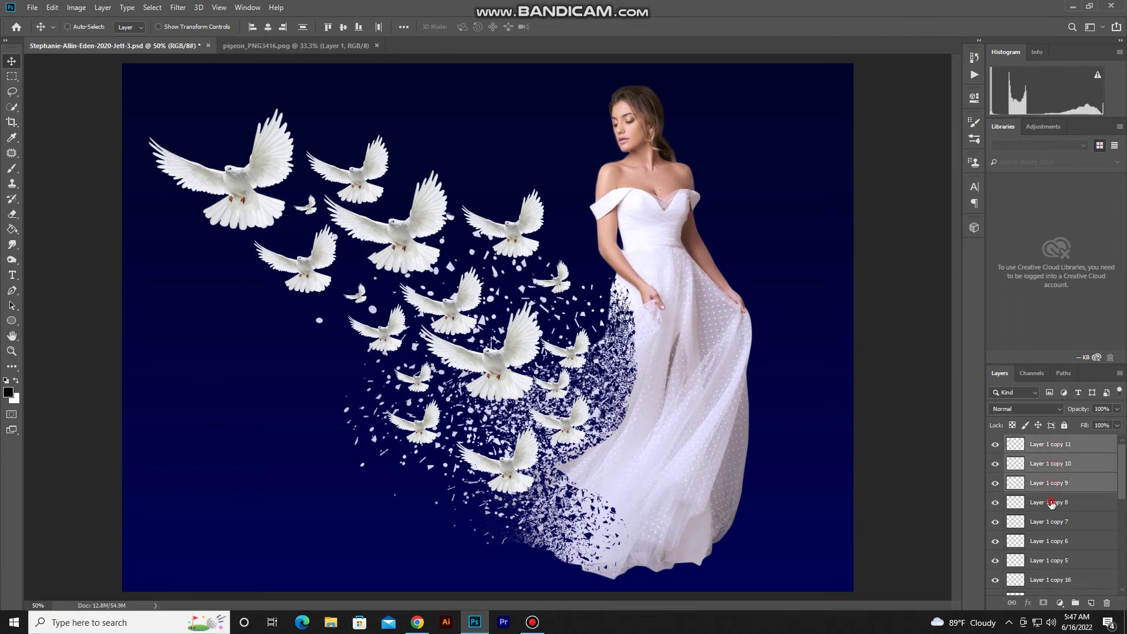
{"action": "left_click", "coordinate": [1049, 502], "text": "shift"}
{"action": "left_click", "coordinate": [1049, 521], "text": "shift"}
{"action": "left_click", "coordinate": [1049, 540], "text": "shift"}
{"action": "left_click", "coordinate": [1048, 560], "text": "shift"}
{"action": "left_click", "coordinate": [1048, 580], "text": "shift"}
{"action": "scroll", "coordinate": [1050, 545], "scroll_direction": "down", "scroll_amount": 2}
{"action": "left_click", "coordinate": [1052, 521], "text": "shift"}
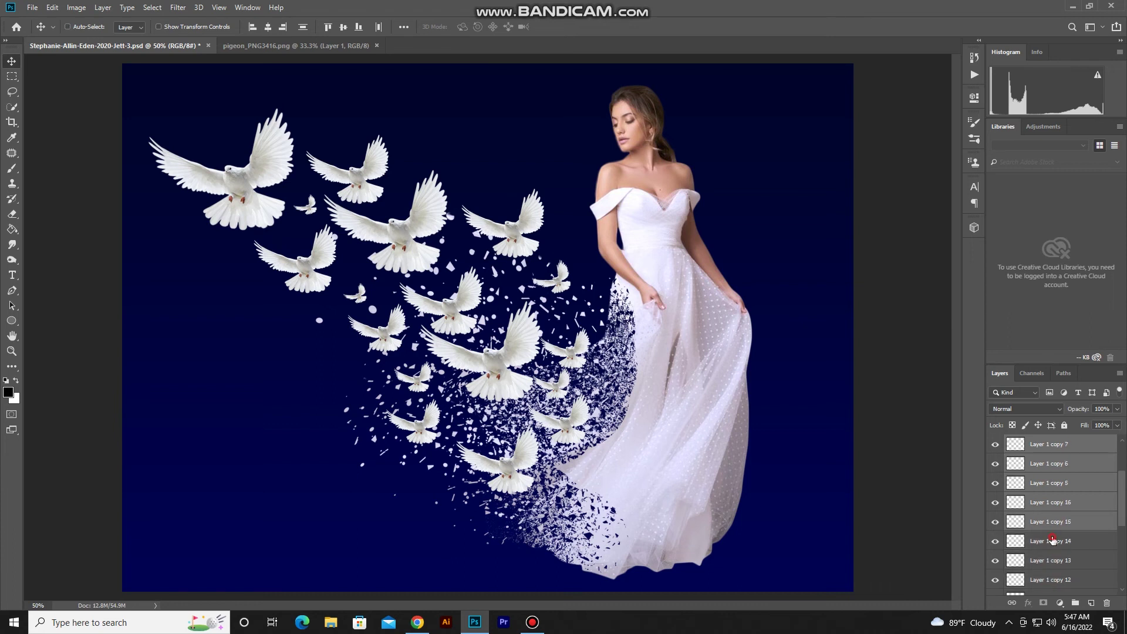
{"action": "left_click", "coordinate": [1052, 541], "text": "shift"}
{"action": "left_click", "coordinate": [1053, 561], "text": "shift"}
{"action": "left_click", "coordinate": [1051, 579], "text": "shift"}
{"action": "scroll", "coordinate": [1051, 570], "scroll_direction": "down", "scroll_amount": 3}
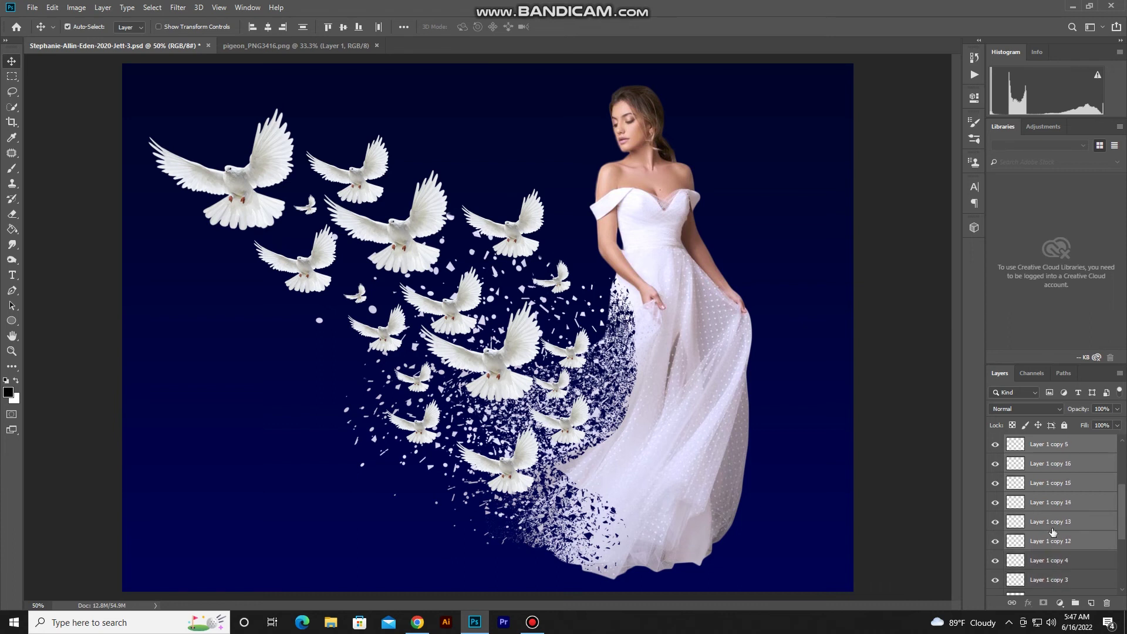
{"action": "left_click", "coordinate": [1051, 541], "text": "shift"}
{"action": "left_click", "coordinate": [1051, 560], "text": "shift"}
{"action": "left_click", "coordinate": [1051, 580], "text": "shift"}
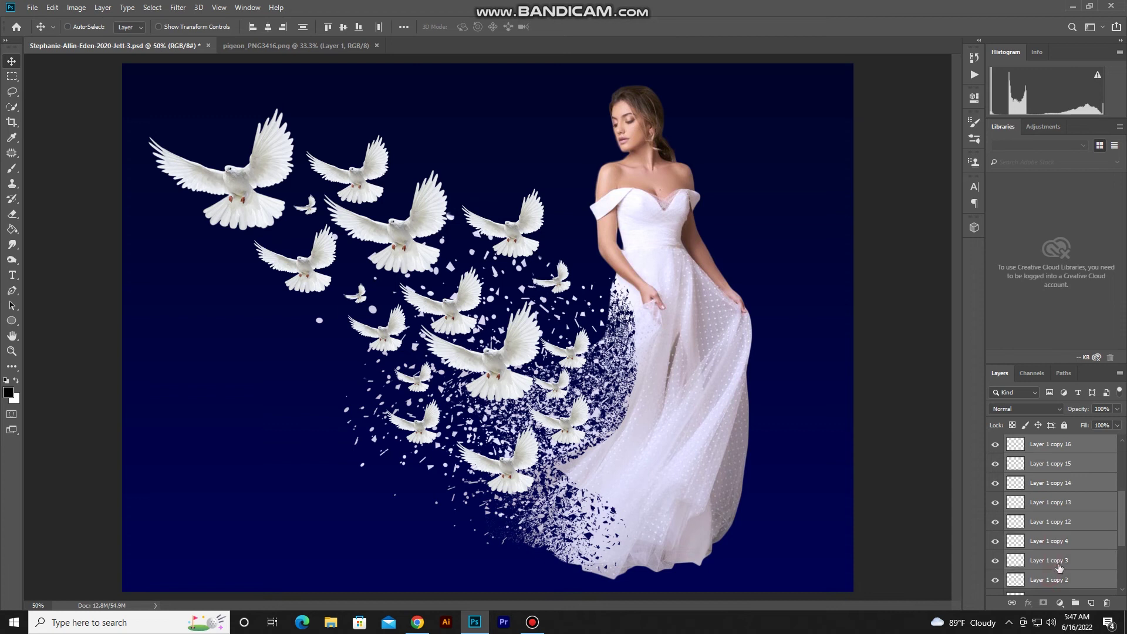
{"action": "scroll", "coordinate": [1054, 563], "scroll_direction": "down", "scroll_amount": 3}
{"action": "left_click", "coordinate": [1056, 542], "text": "shift"}
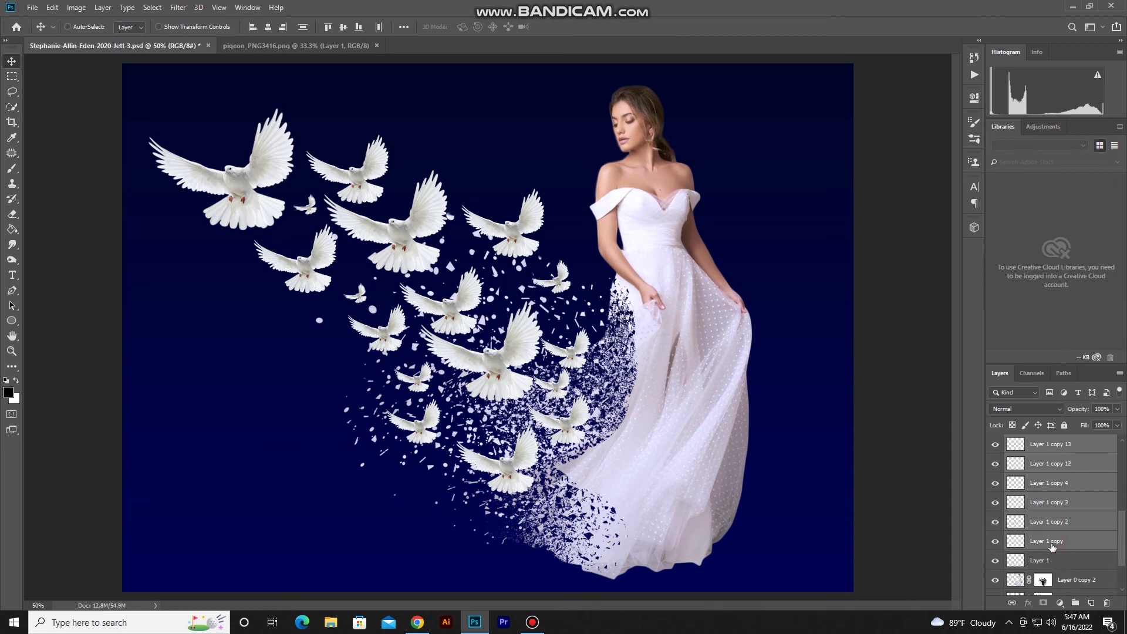
{"action": "left_click", "coordinate": [1048, 560], "text": "shift"}
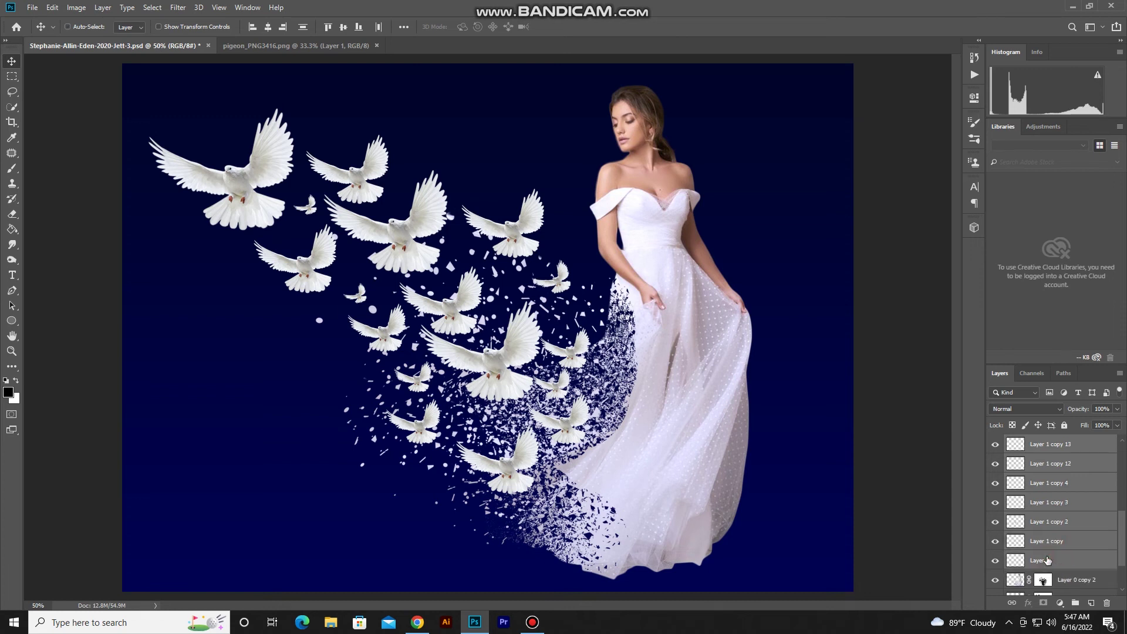
Check Layer 1's dove by toggling visibility, then merge the selected dove layers.
{"action": "left_click", "coordinate": [995, 561]}
{"action": "left_click", "coordinate": [995, 560]}
{"action": "right_click", "coordinate": [1052, 513]}
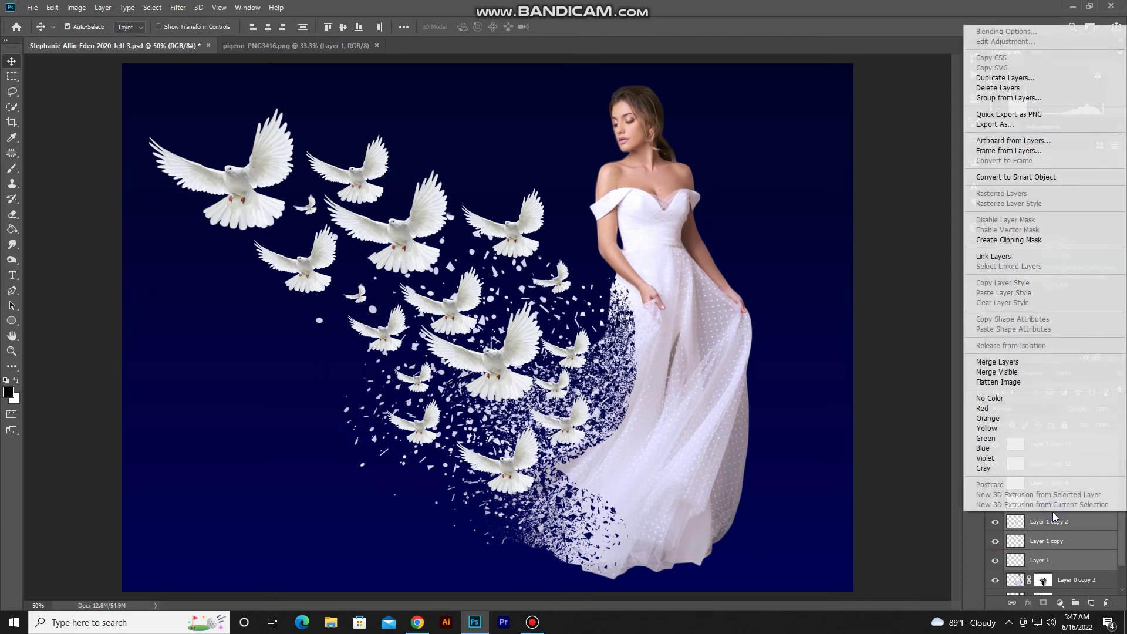
{"action": "left_click", "coordinate": [996, 363]}
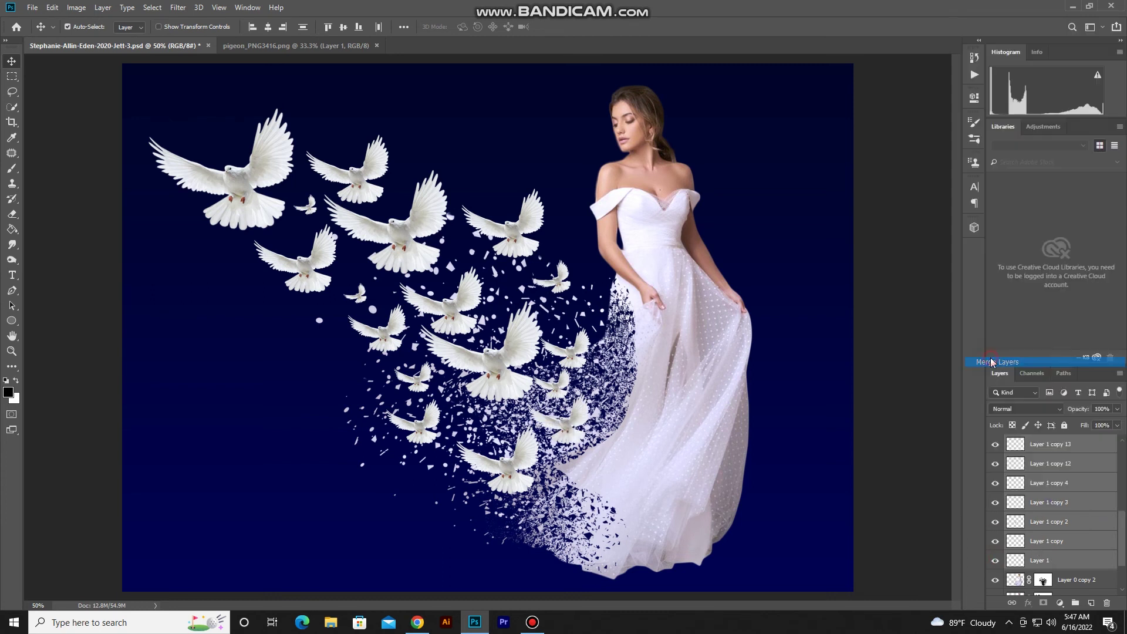
{"action": "left_click", "coordinate": [76, 7]}
{"action": "mouse_move", "coordinate": [94, 37]}
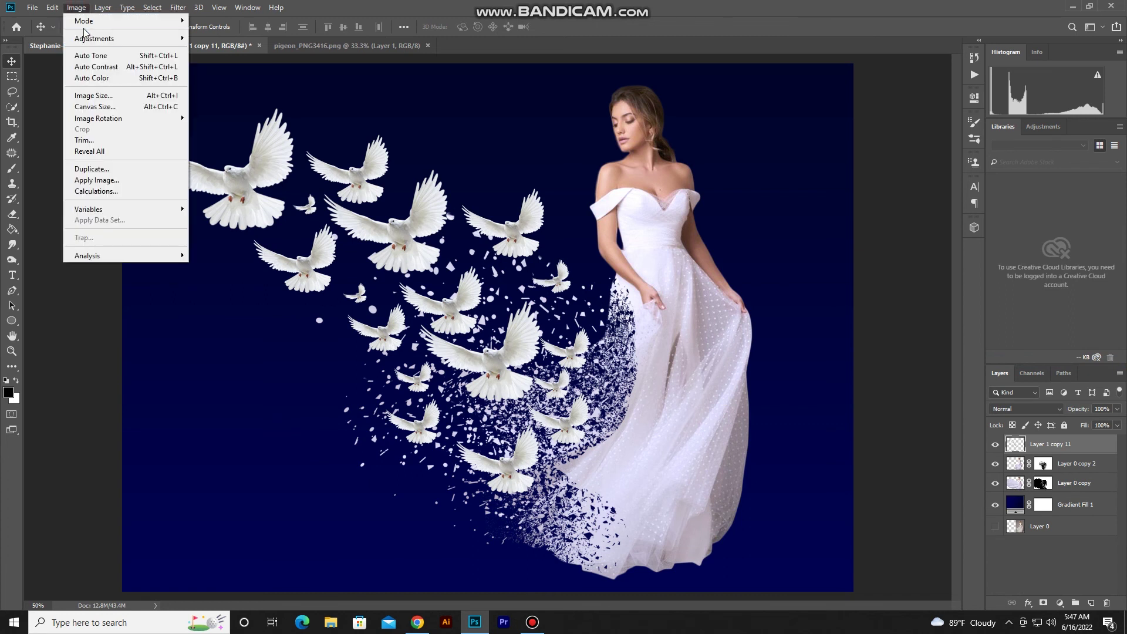
In Levels, lower the RGB white point and pull the Blue channel's white slider to about 209.
{"action": "left_click", "coordinate": [211, 50]}
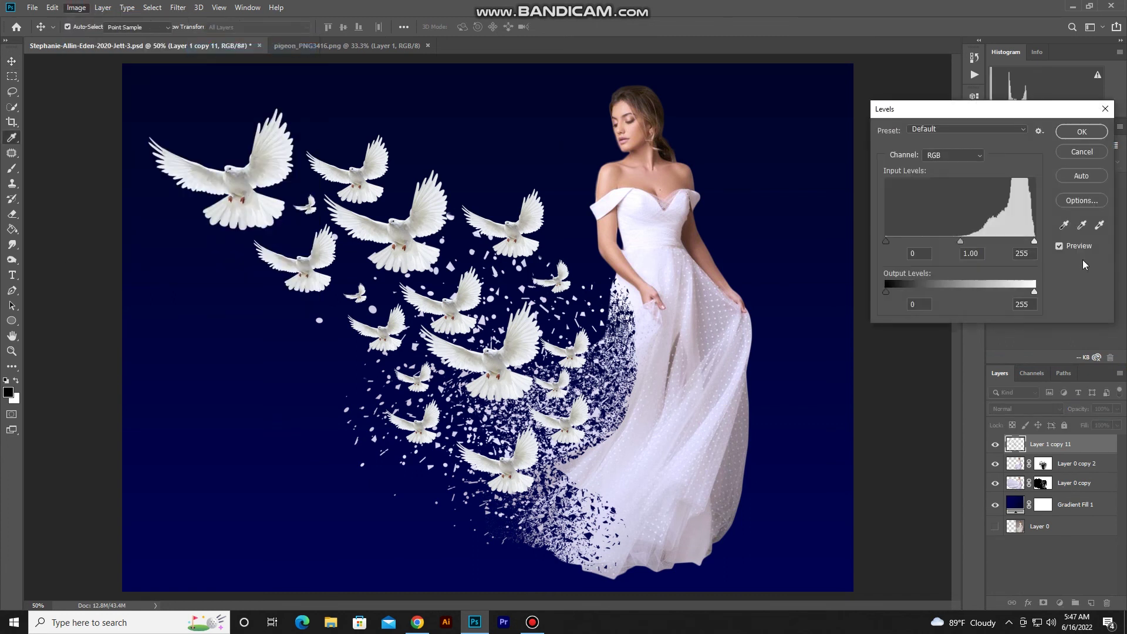
{"action": "left_click_drag", "start_coordinate": [1035, 244], "coordinate": [1024, 246]}
{"action": "left_click", "coordinate": [978, 155]}
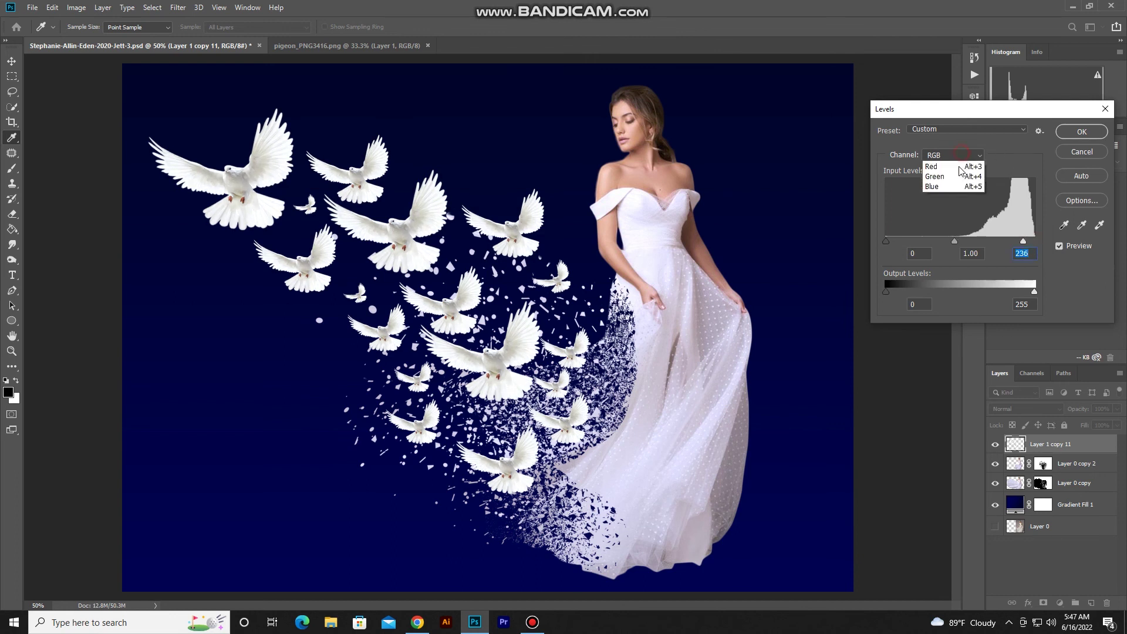
{"action": "left_click", "coordinate": [951, 199]}
{"action": "left_click_drag", "start_coordinate": [1034, 241], "coordinate": [1015, 241]}
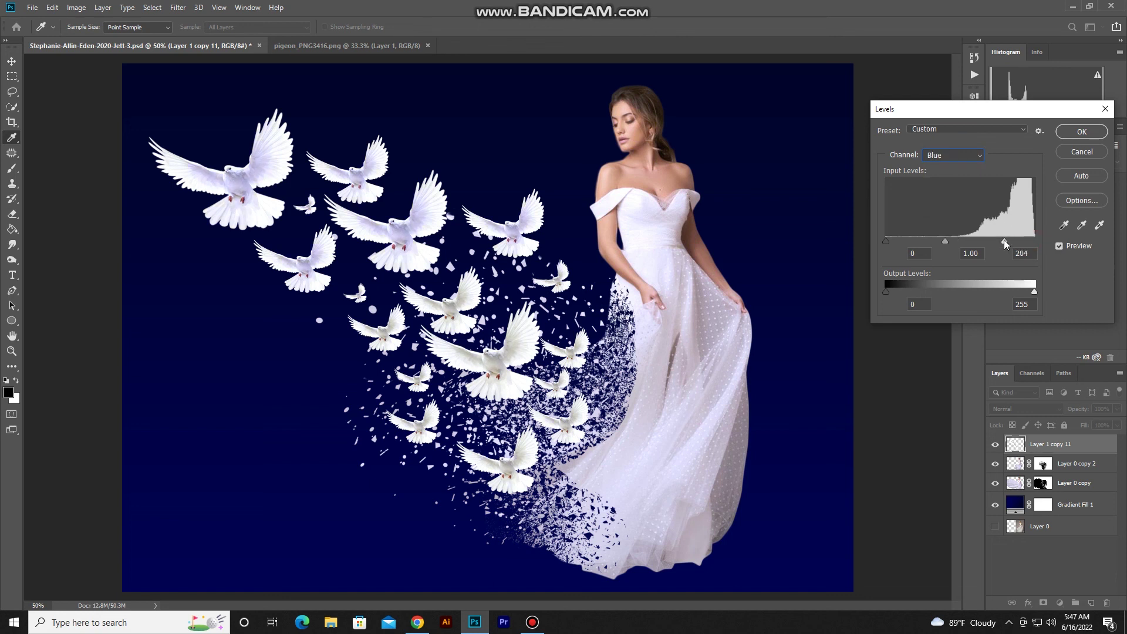
{"action": "left_click_drag", "start_coordinate": [1005, 241], "coordinate": [1008, 240]}
Click OK to commit the Levels blue tint on the doves.
{"action": "left_click", "coordinate": [1075, 136]}
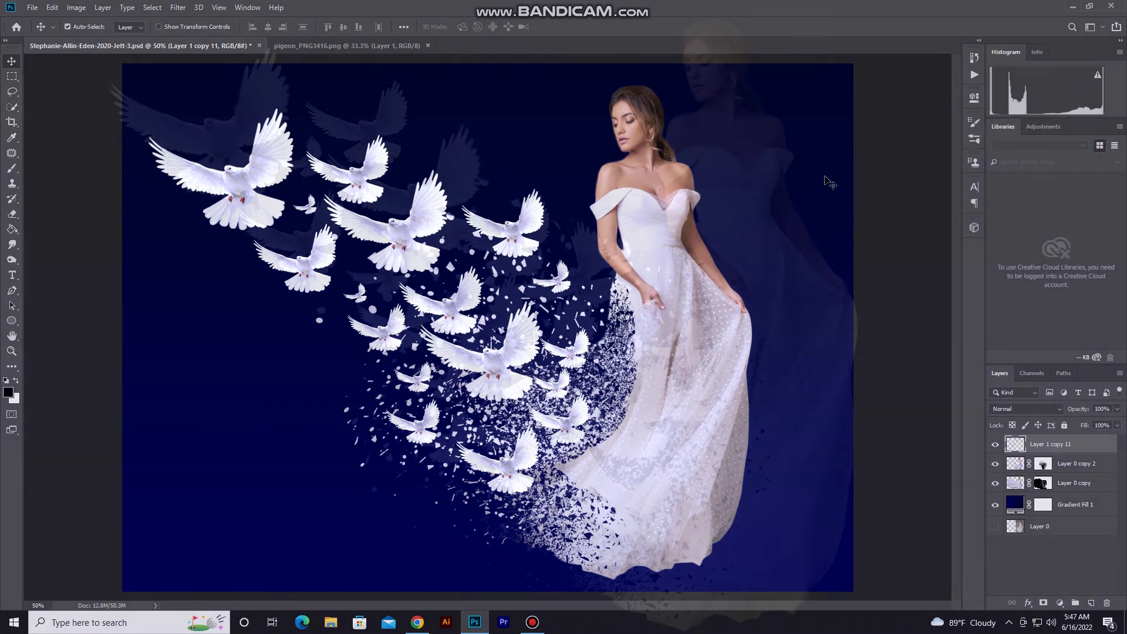